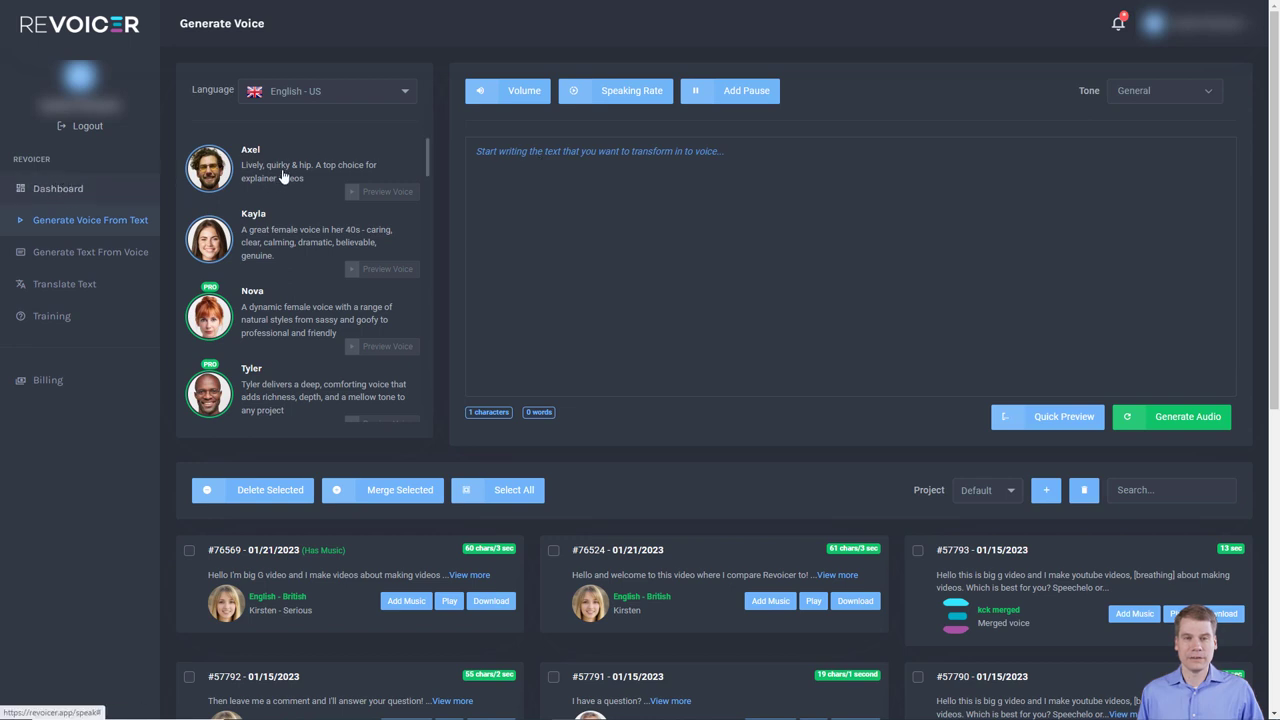
Scroll through the English - US voice list, past voices like Nova, Tyler, Zoey and Caleb
scroll(252, 286, "down", 1)
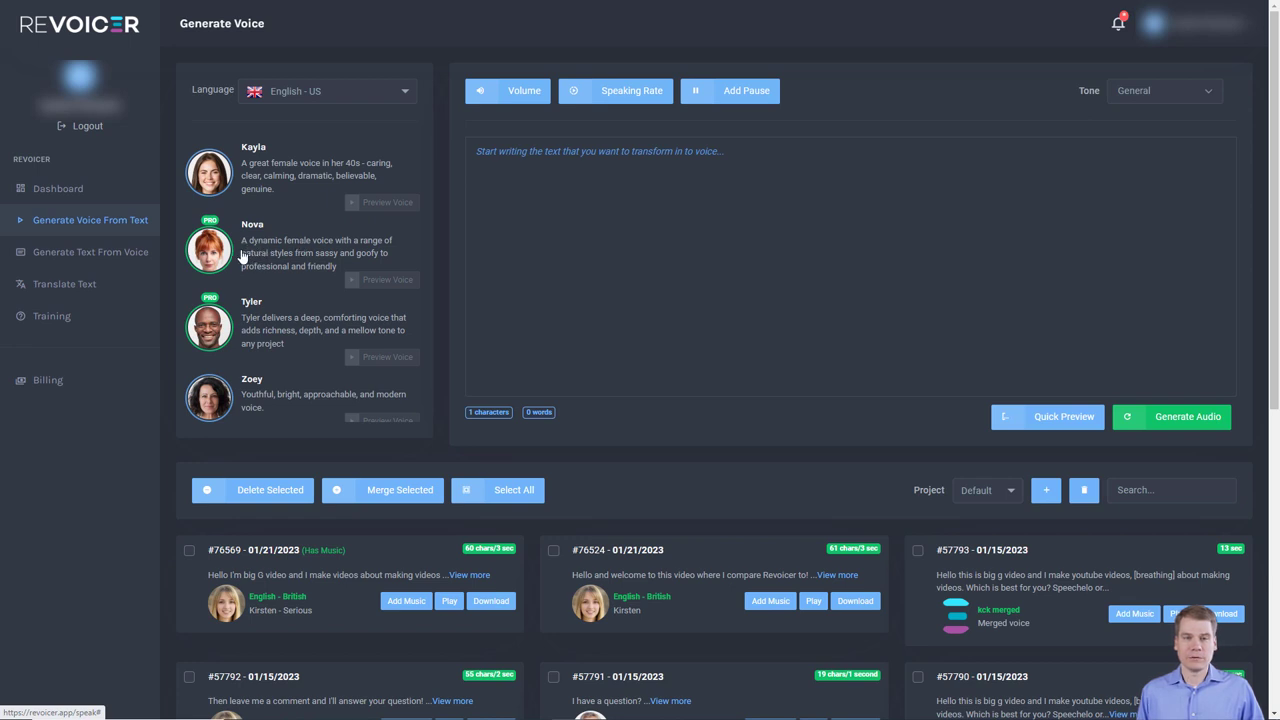
scroll(260, 245, "down", 3)
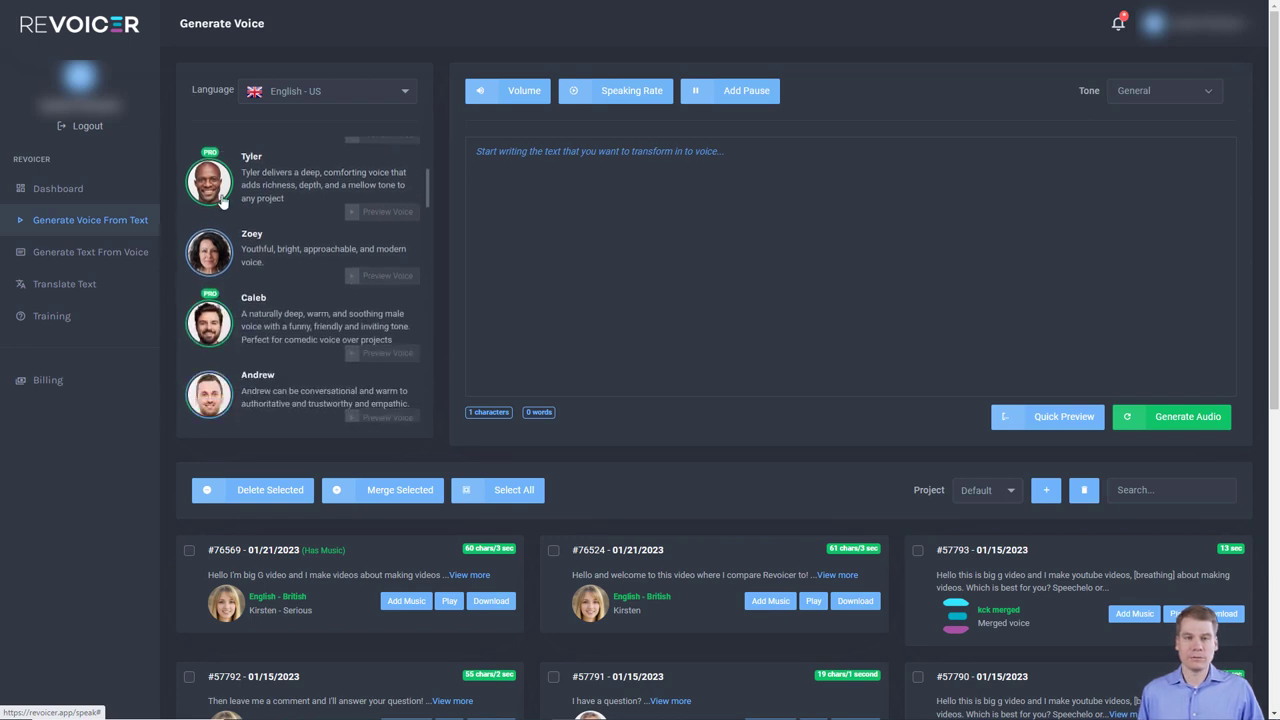
scroll(240, 230, "up", 2)
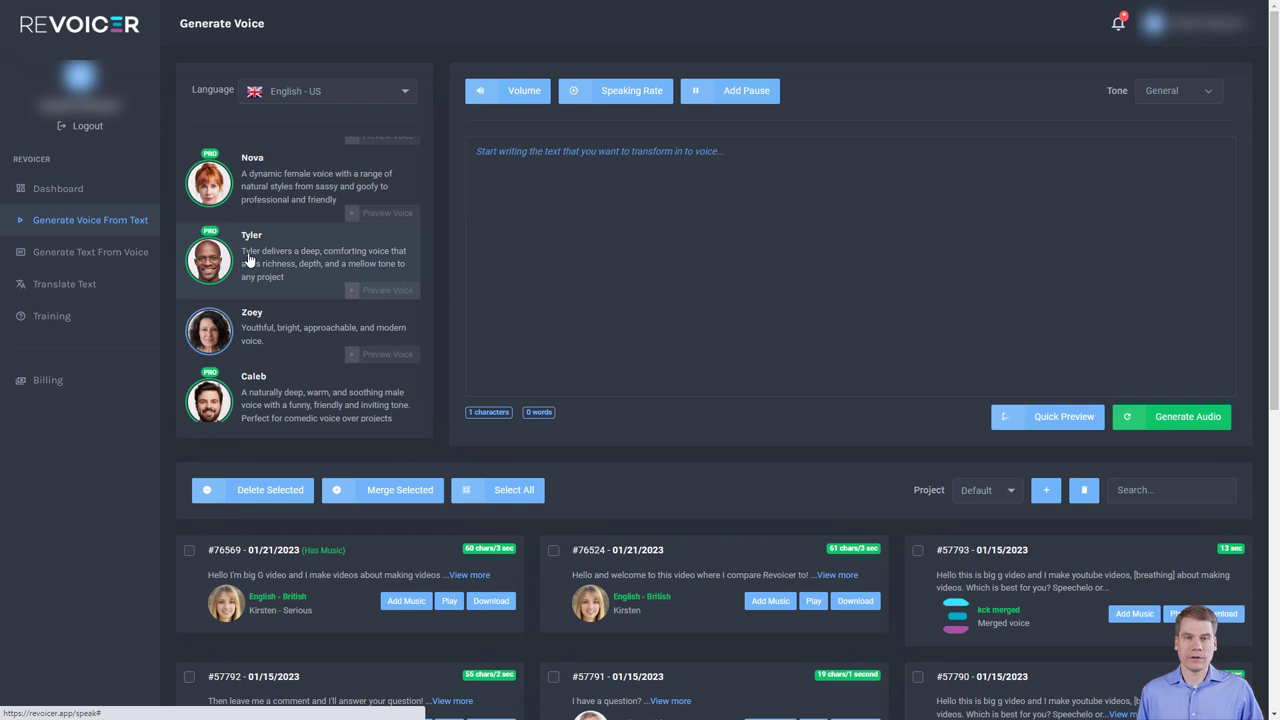
Select Zoey as the voice and leave her tone at Normal
left_click(1168, 90)
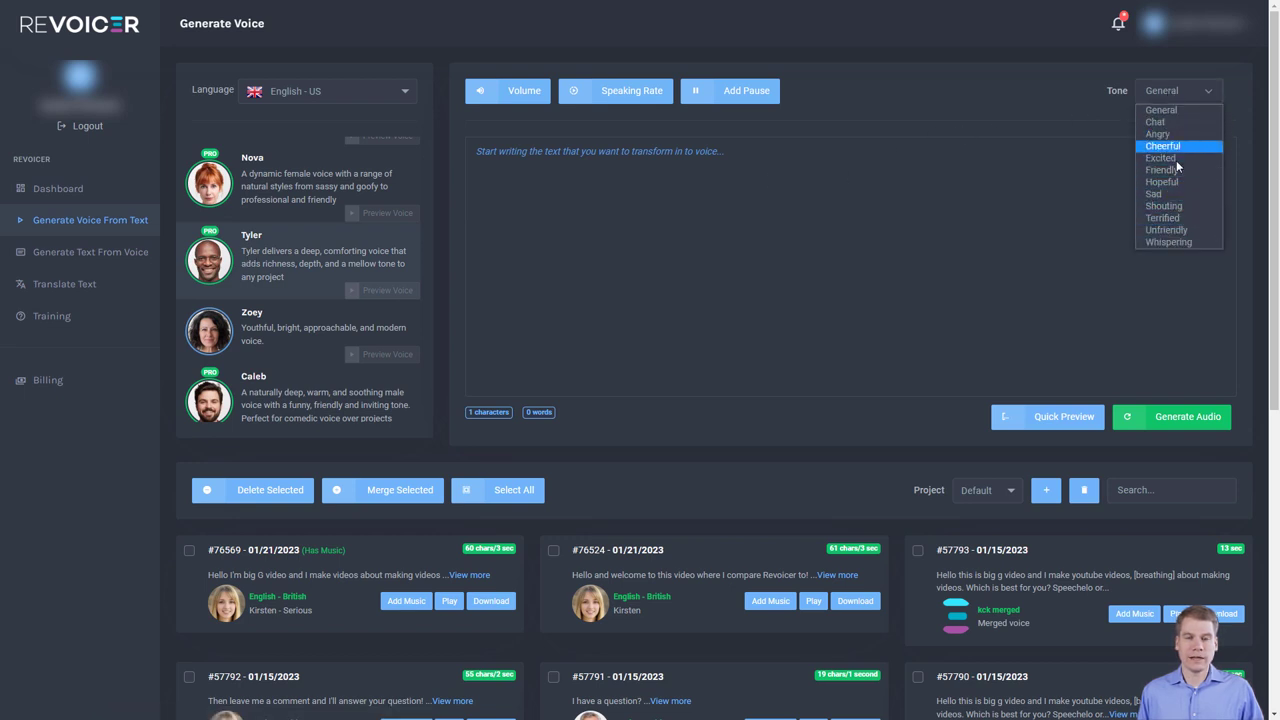
left_click(300, 332)
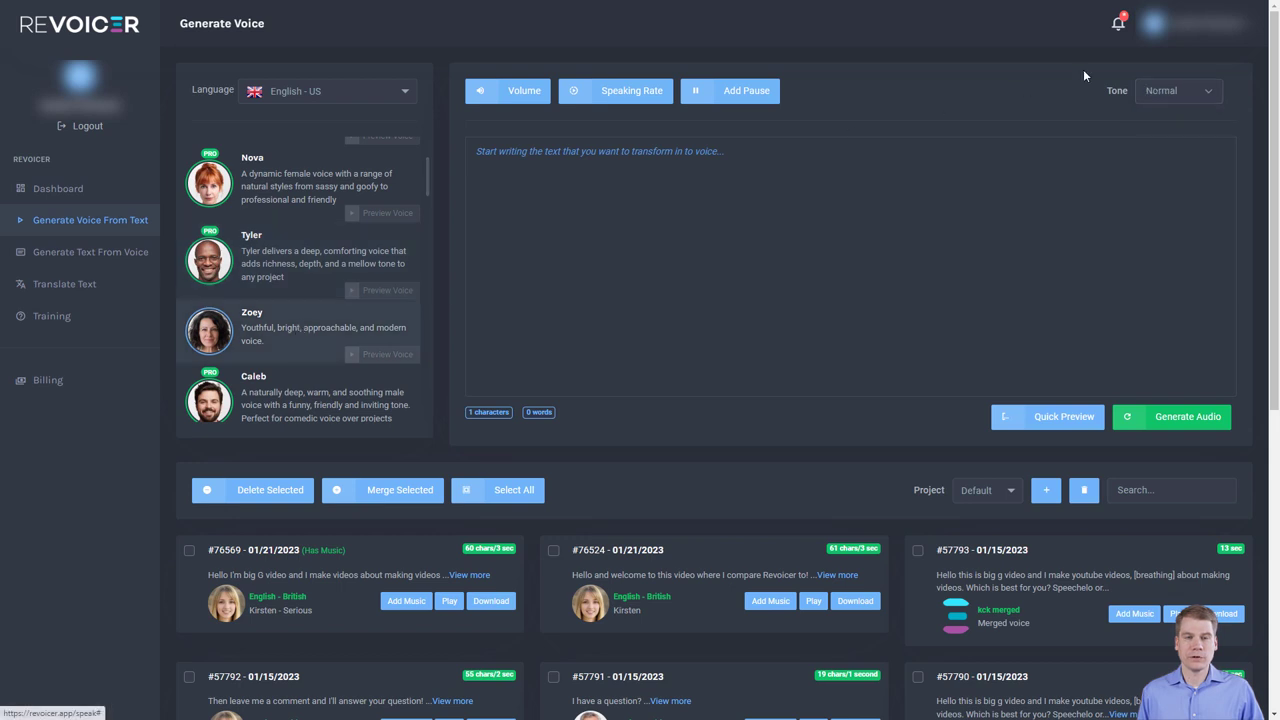
left_click(1175, 90)
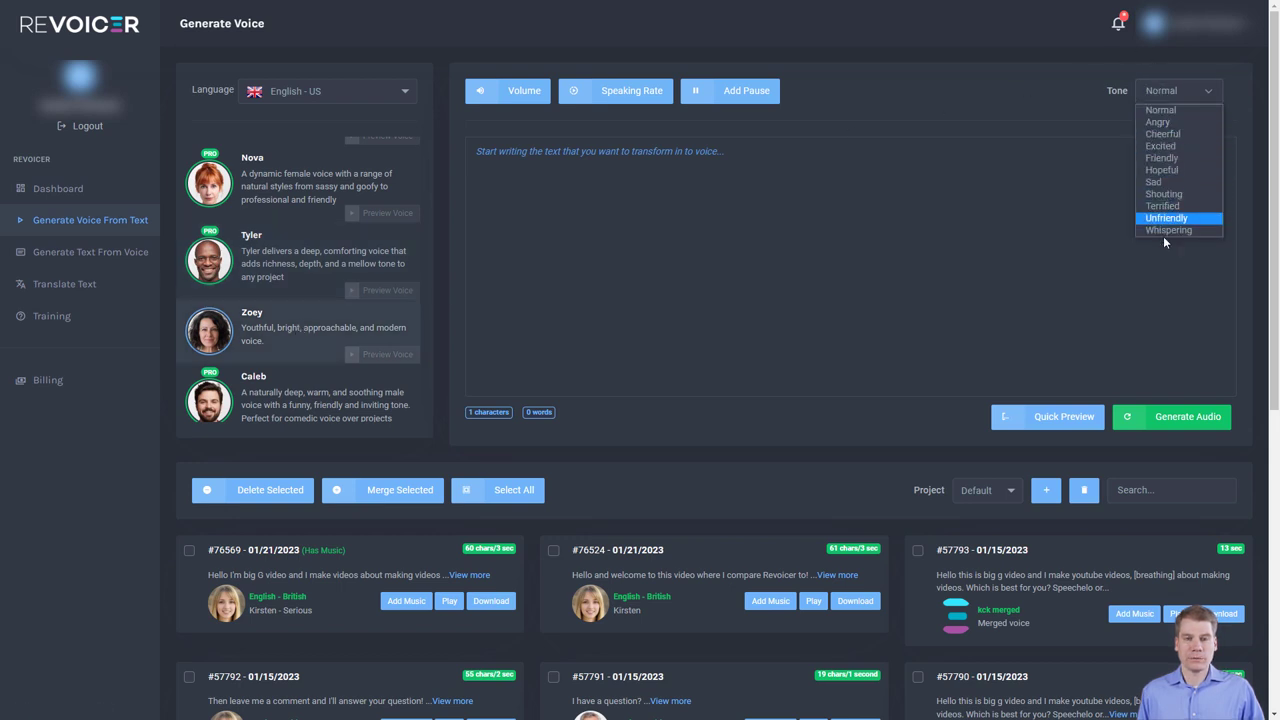
left_click(986, 108)
scroll(300, 300, "down", 3)
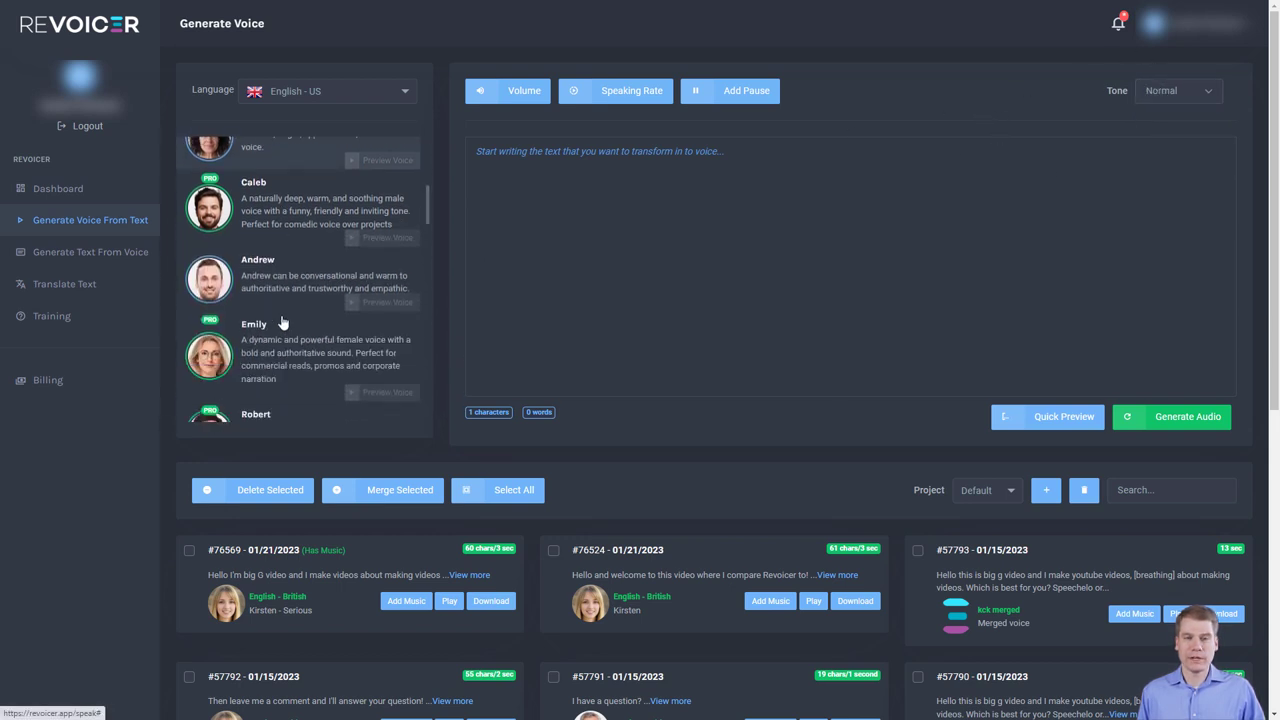
scroll(273, 321, "down", 1)
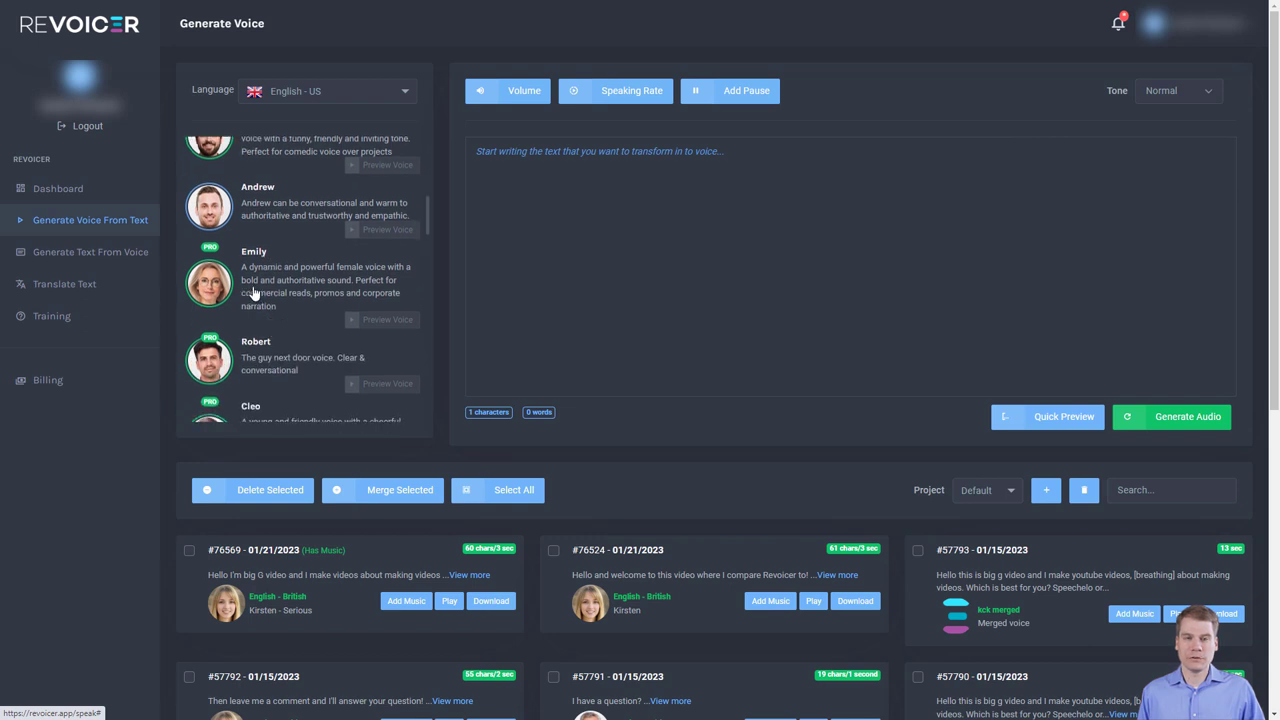
Change the language to English - British and browse the British voices
left_click(311, 96)
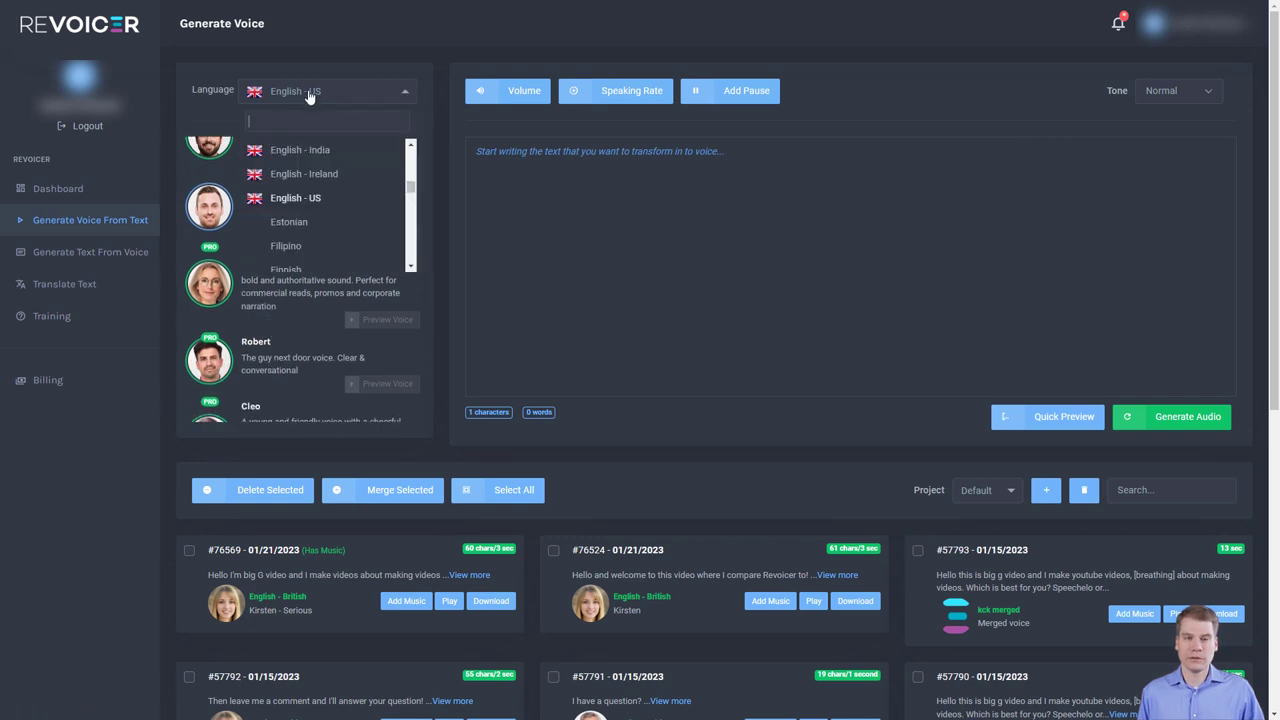
scroll(331, 184, "up", 1)
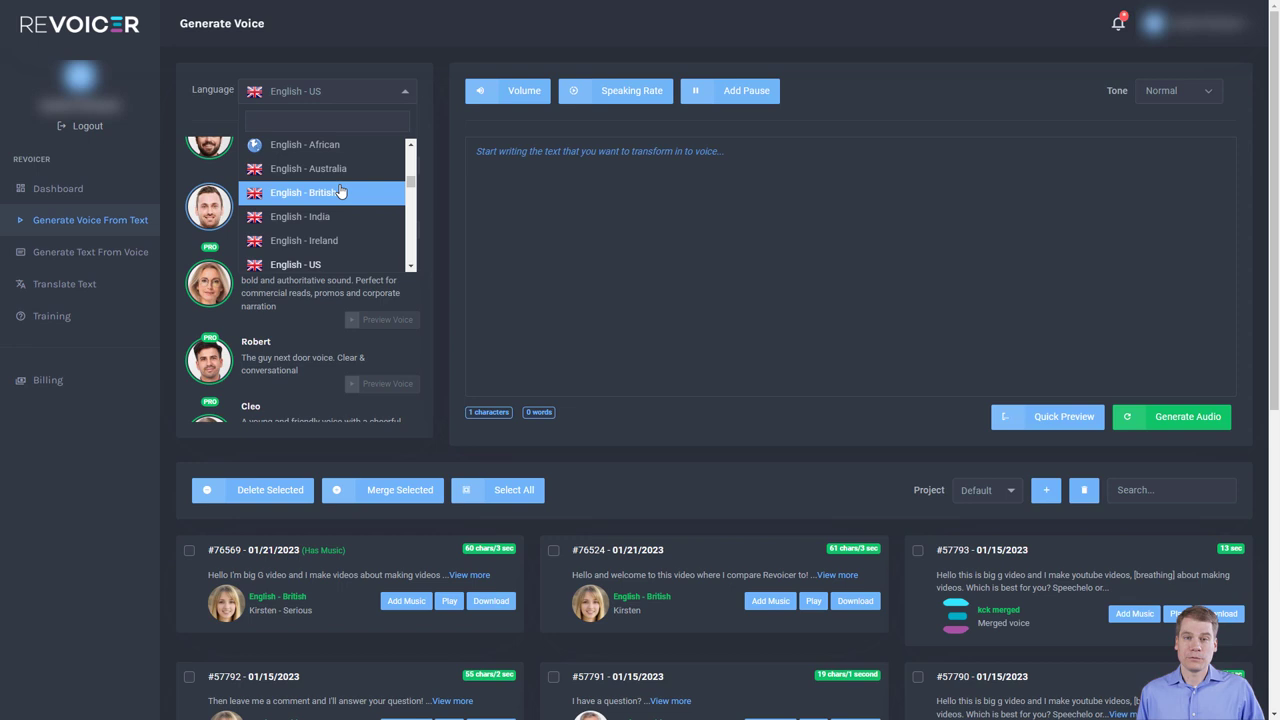
left_click(333, 190)
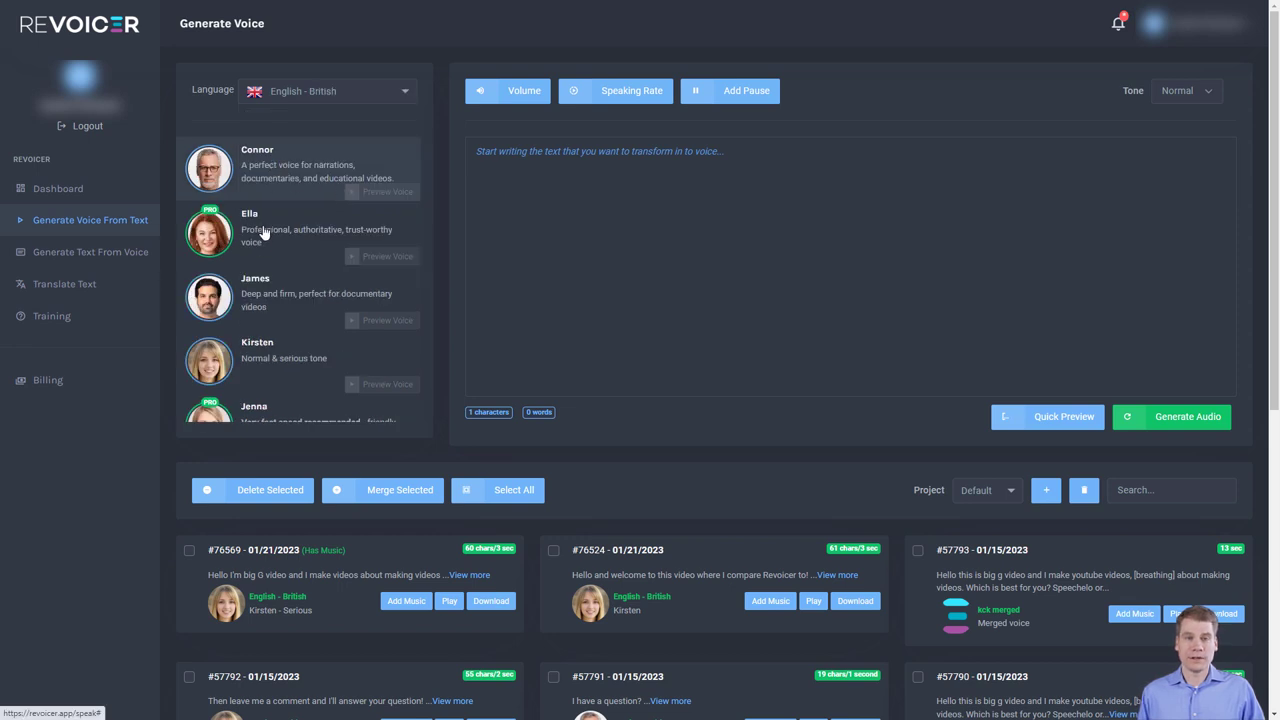
scroll(262, 236, "down", 2)
scroll(262, 268, "down", 2)
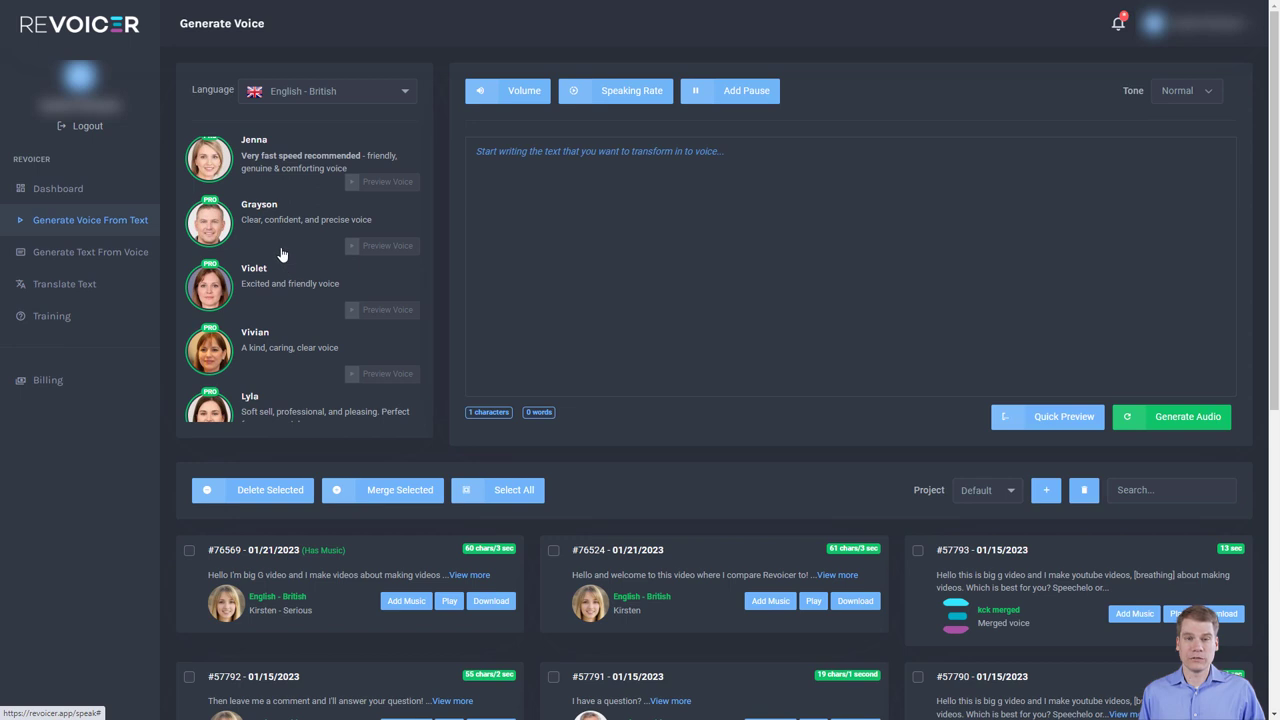
scroll(282, 262, "down", 1)
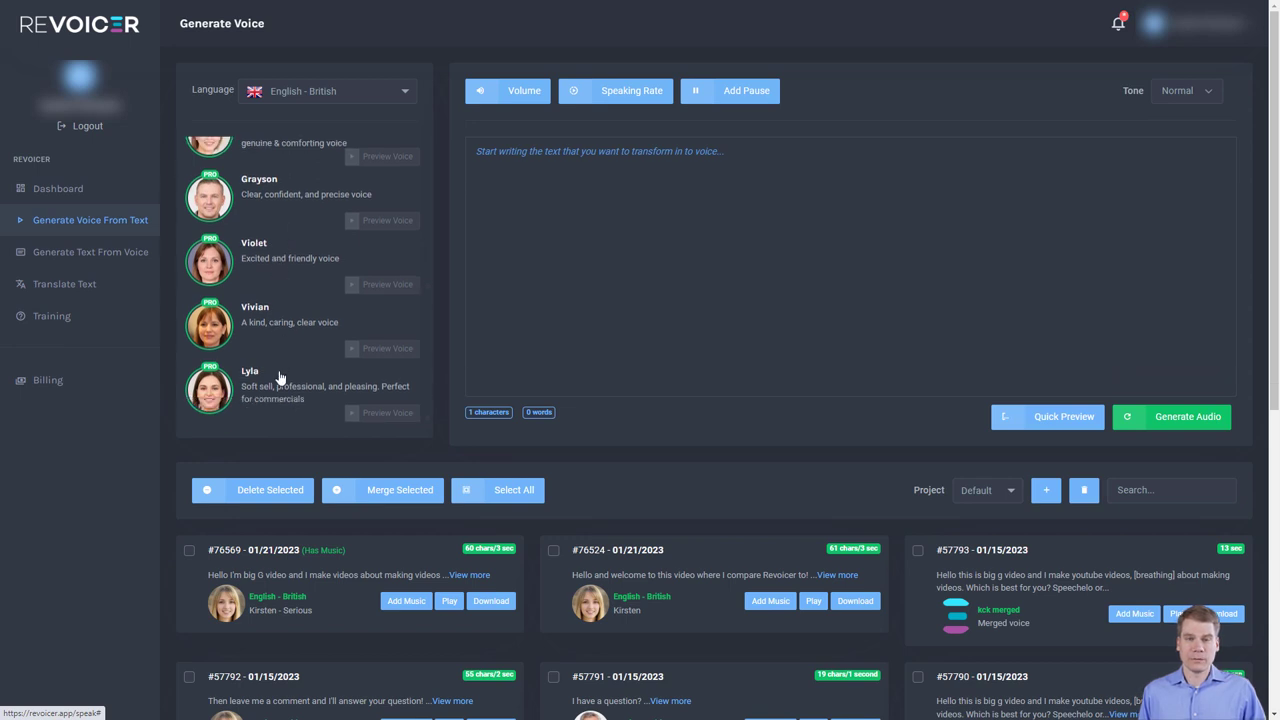
scroll(280, 377, "up", 5)
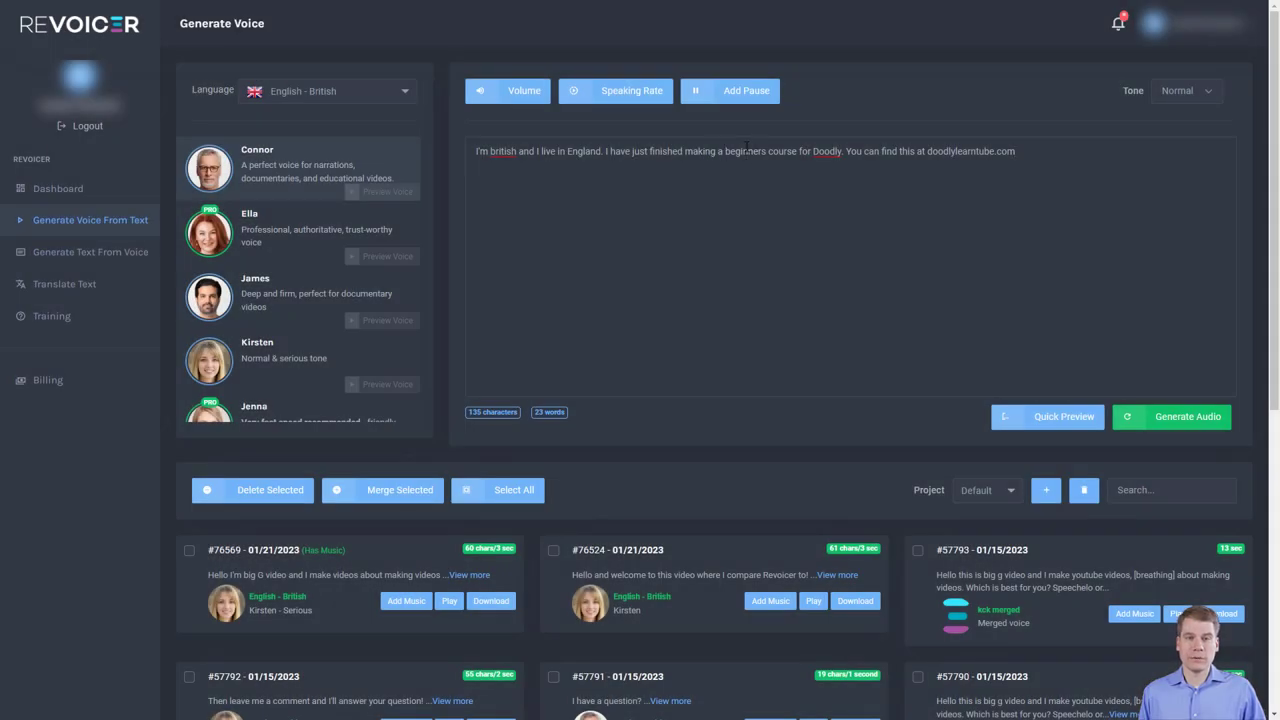
left_click_drag(927, 151, 1015, 151)
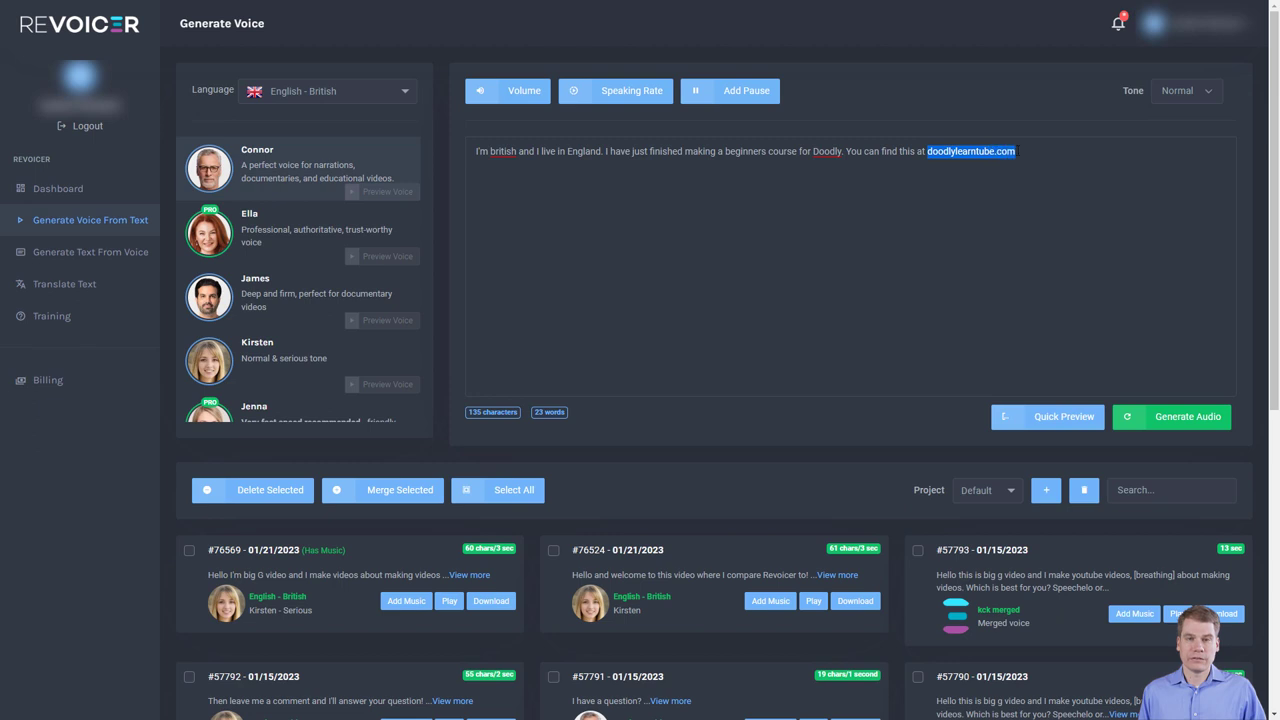
left_click(1024, 155)
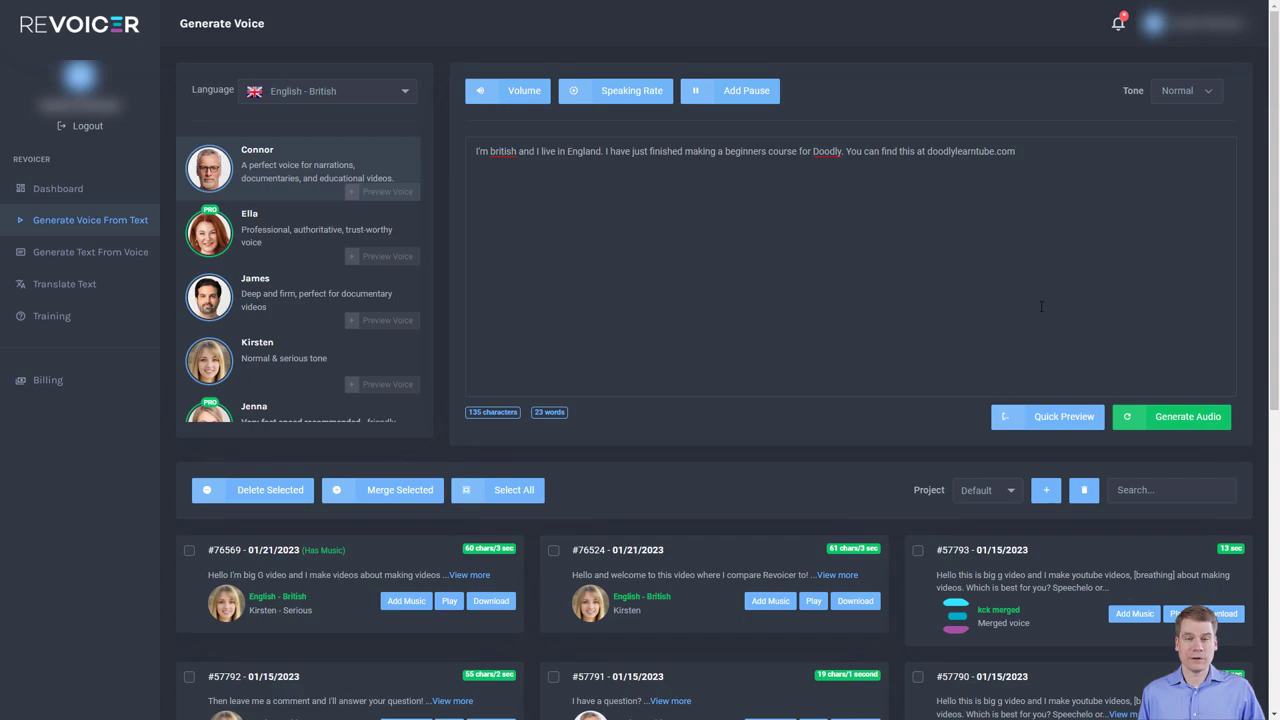
left_click(1062, 416)
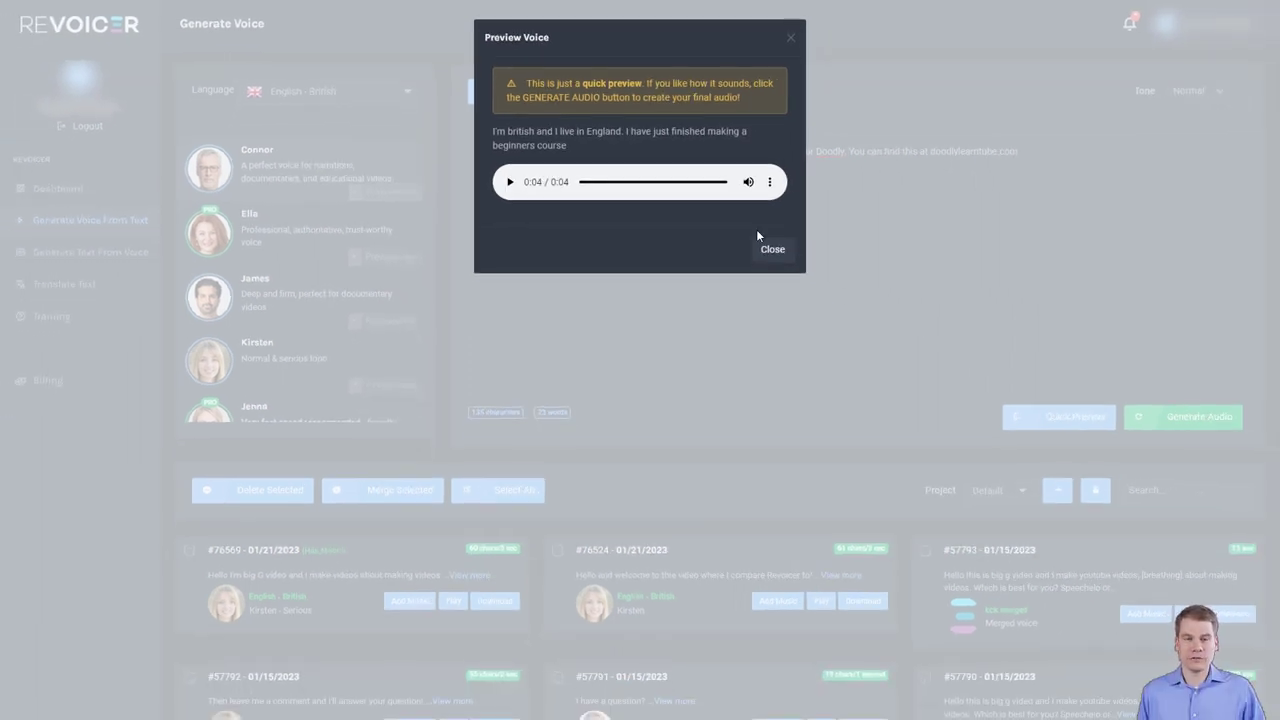
left_click(770, 248)
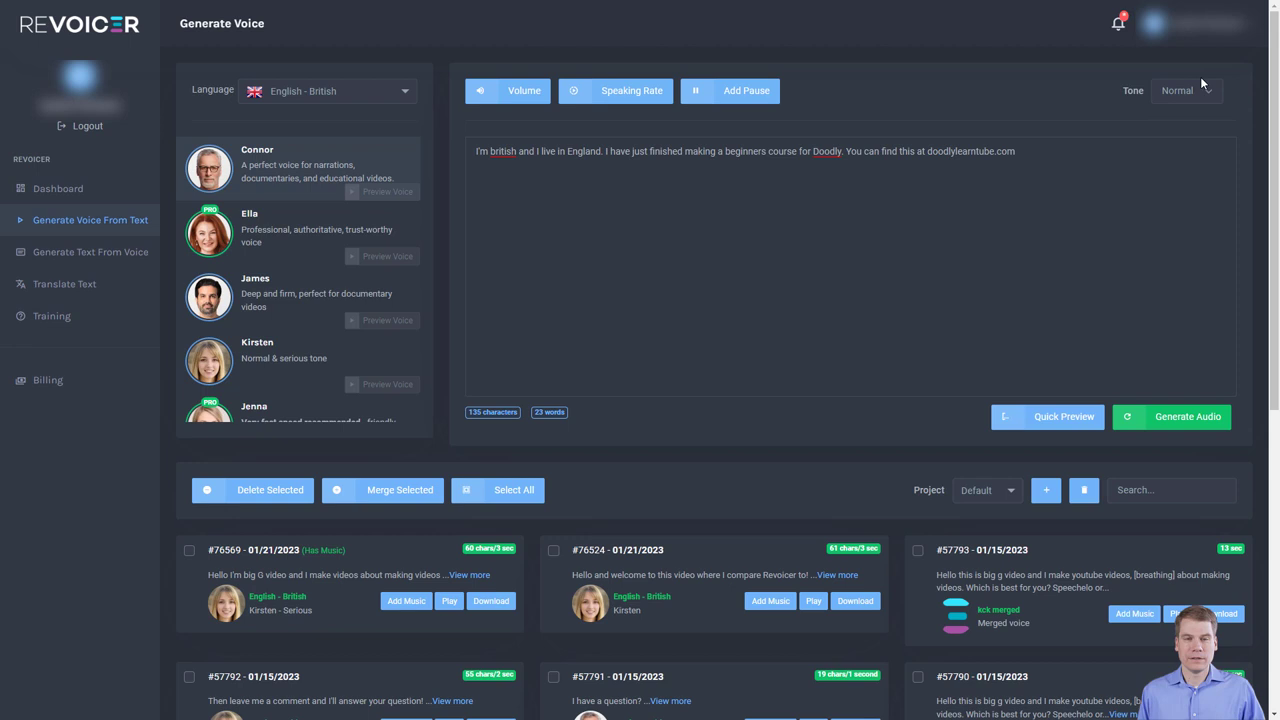
left_click(1180, 110)
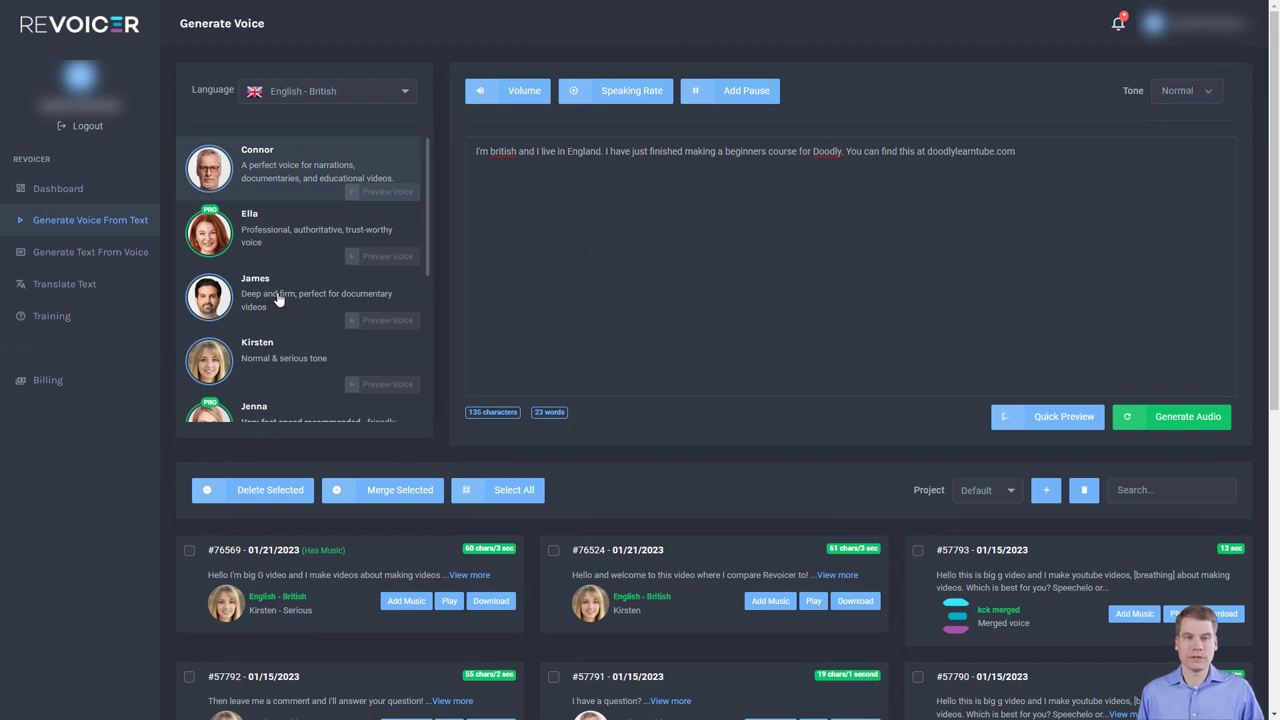
scroll(278, 336, "down", 3)
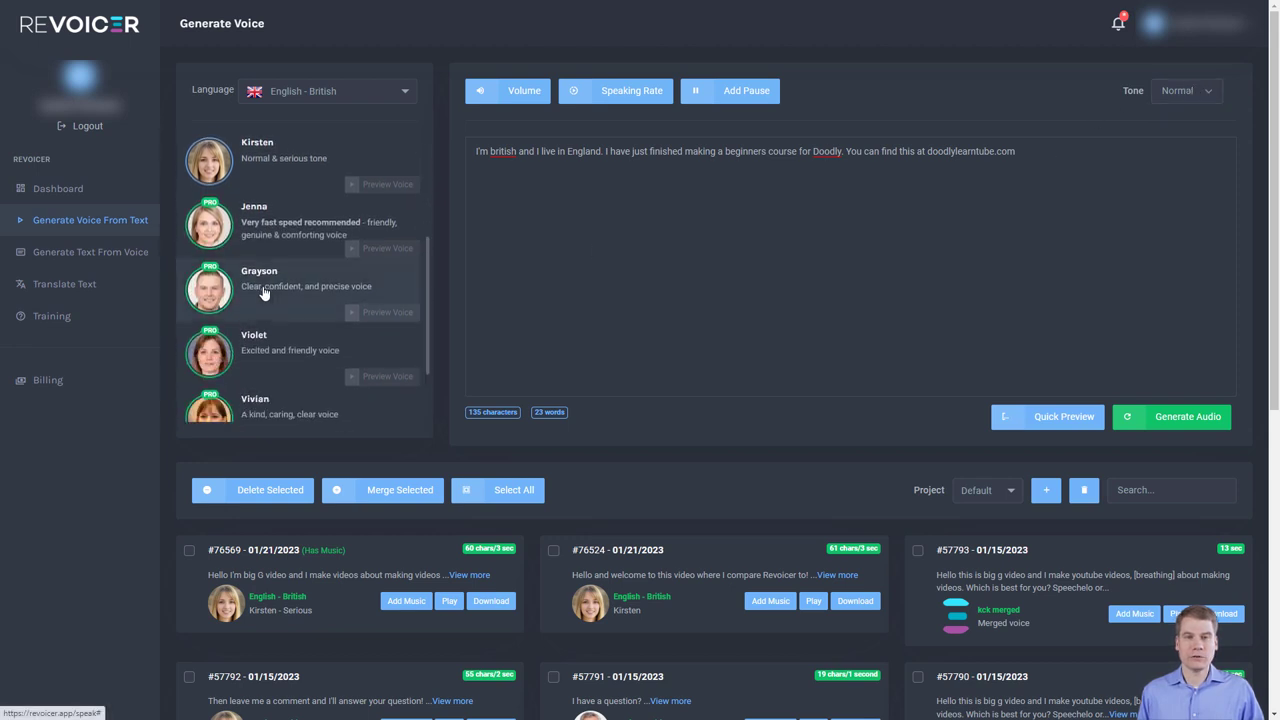
left_click(275, 290)
left_click(1188, 91)
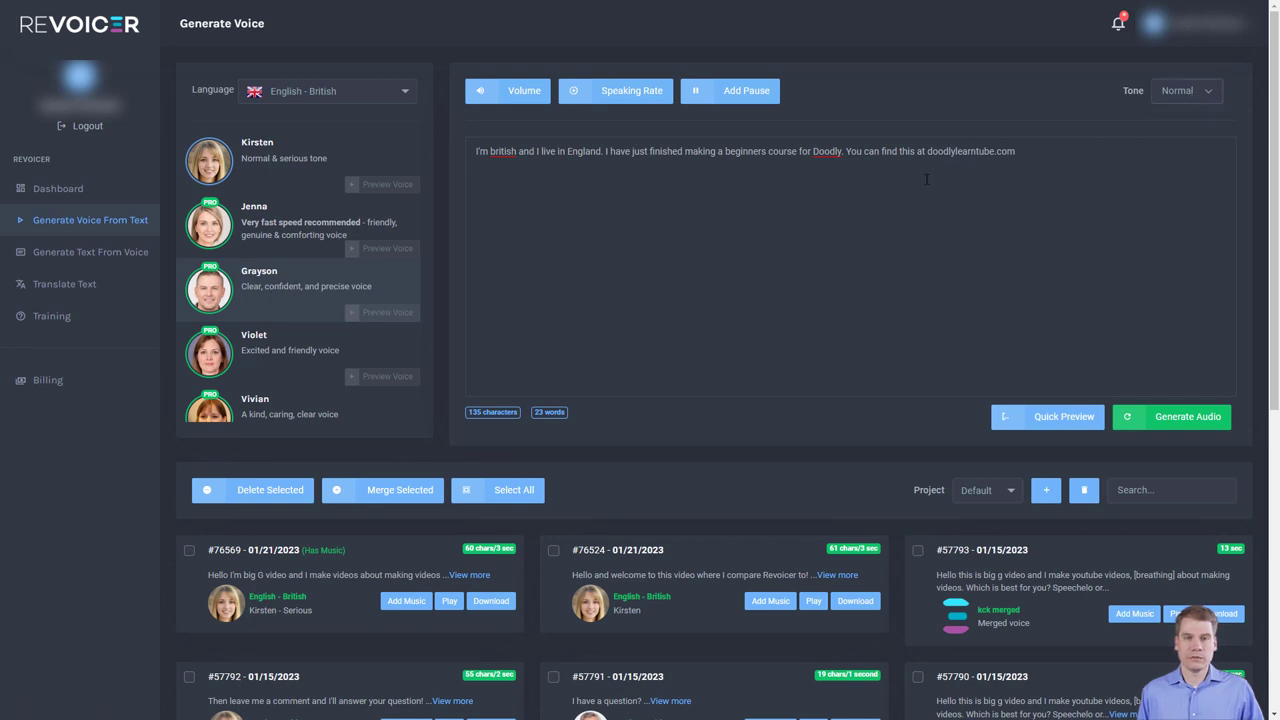
scroll(366, 334, "up", 3)
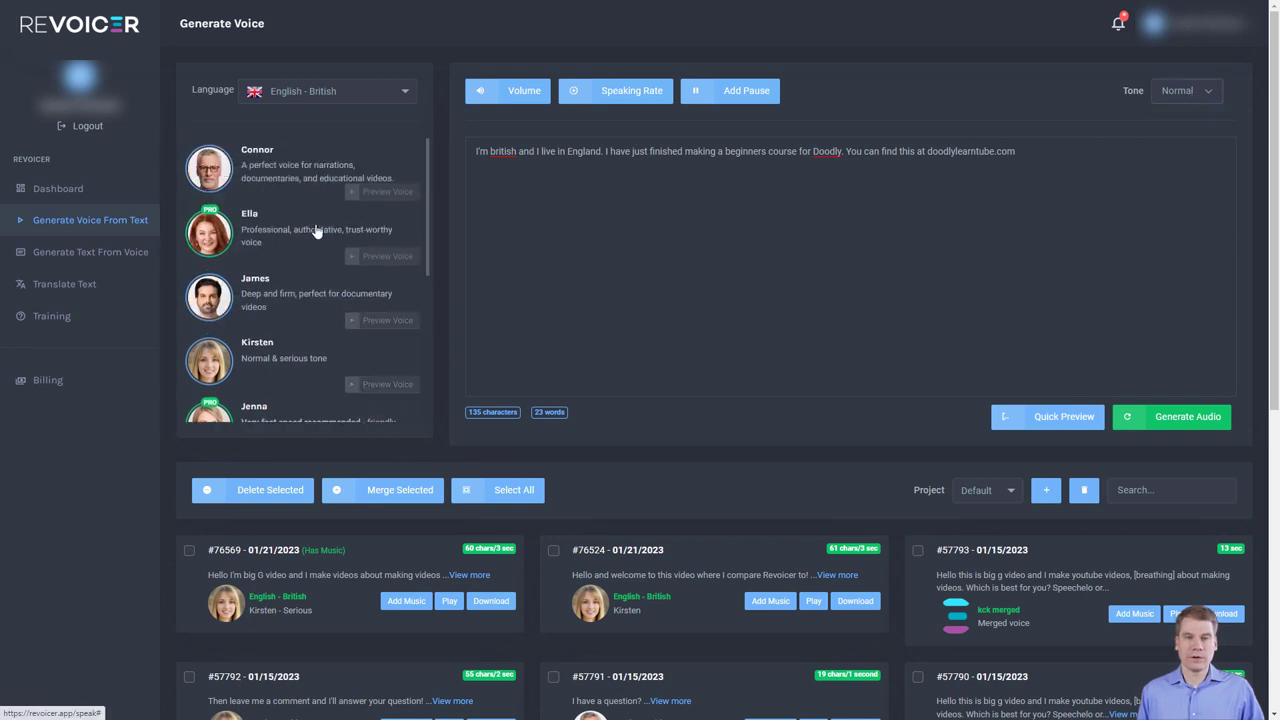
scroll(429, 309, "down", 3)
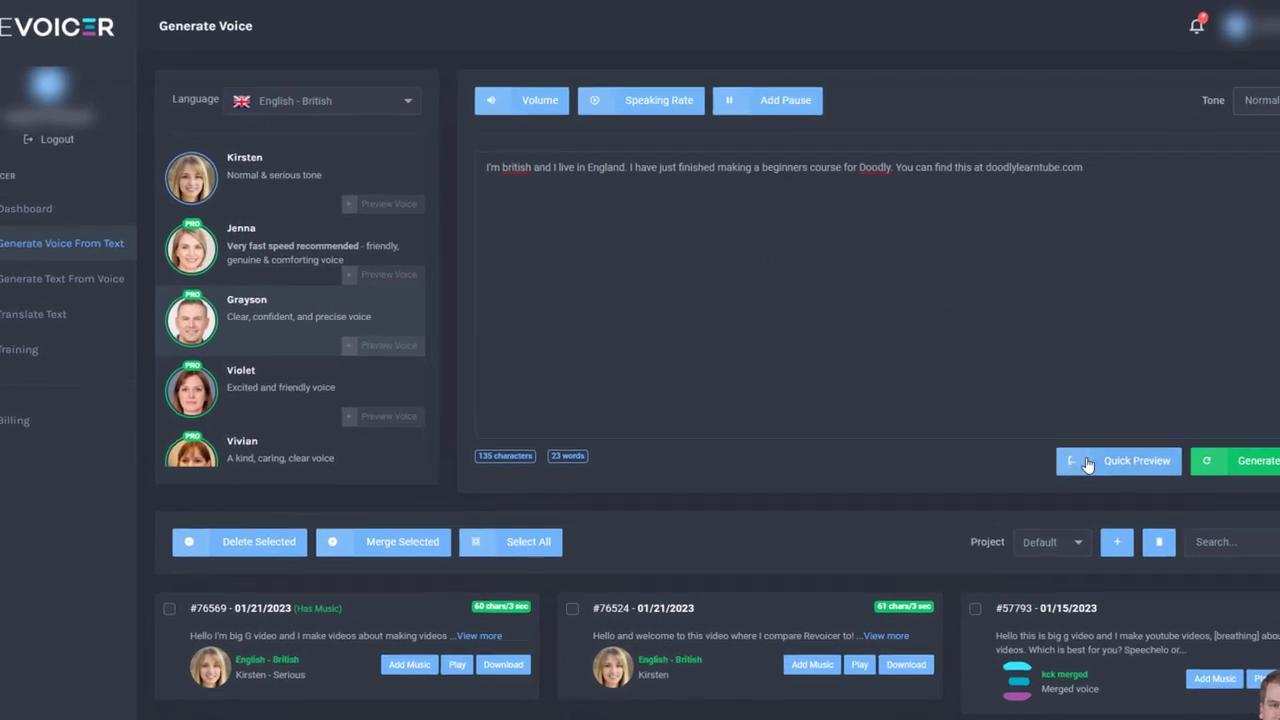
left_click(1048, 416)
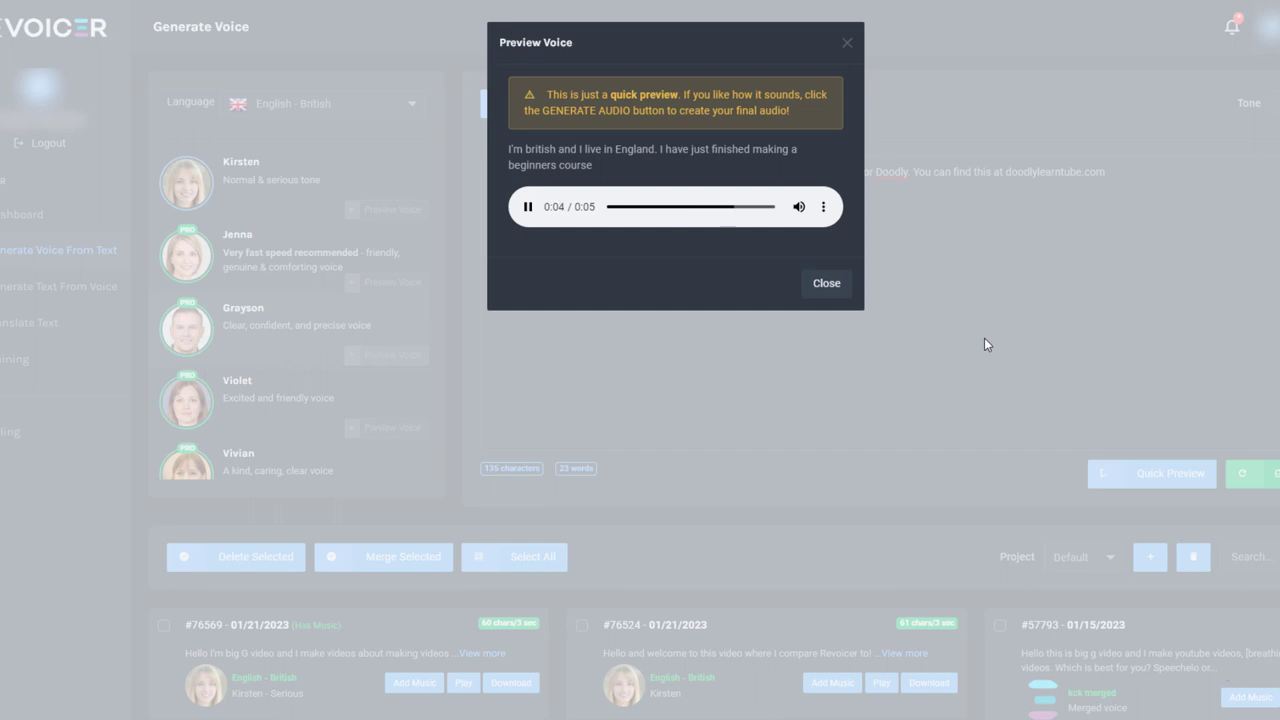
left_click(826, 283)
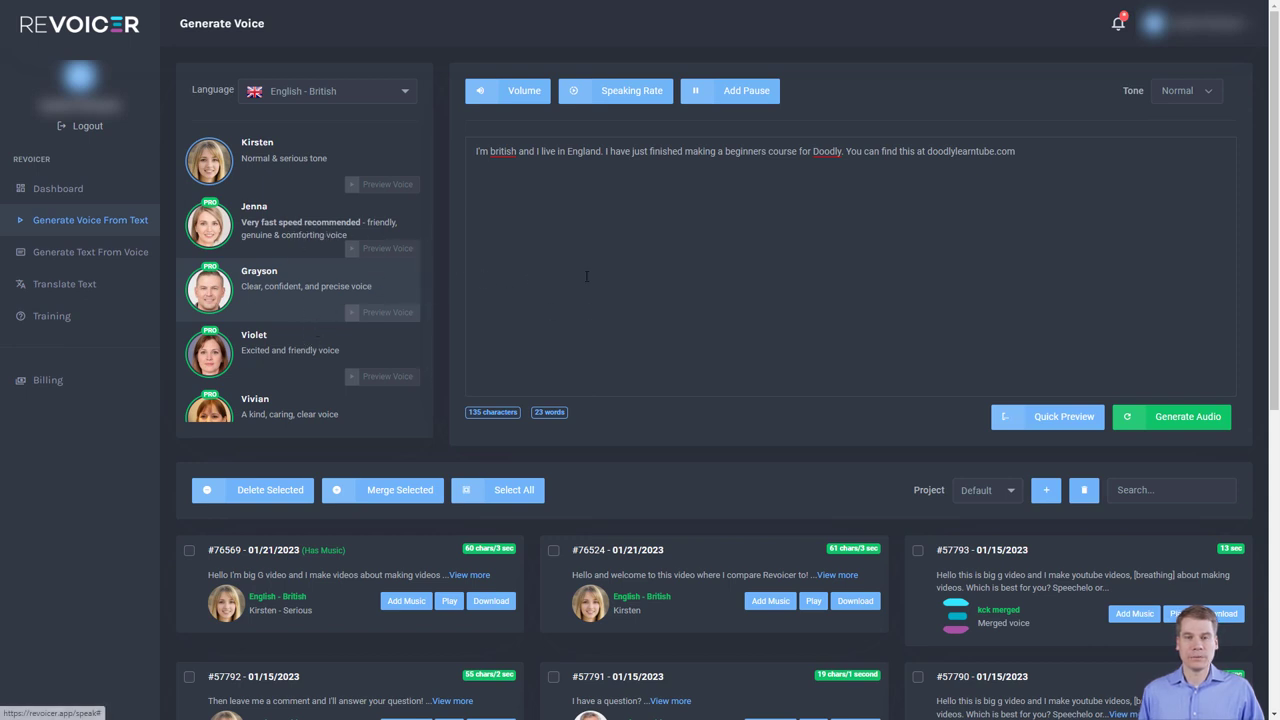
Generate the 135-character script in Violet's voice, creating 11-second entry #179927
left_click(390, 345)
left_click(1168, 418)
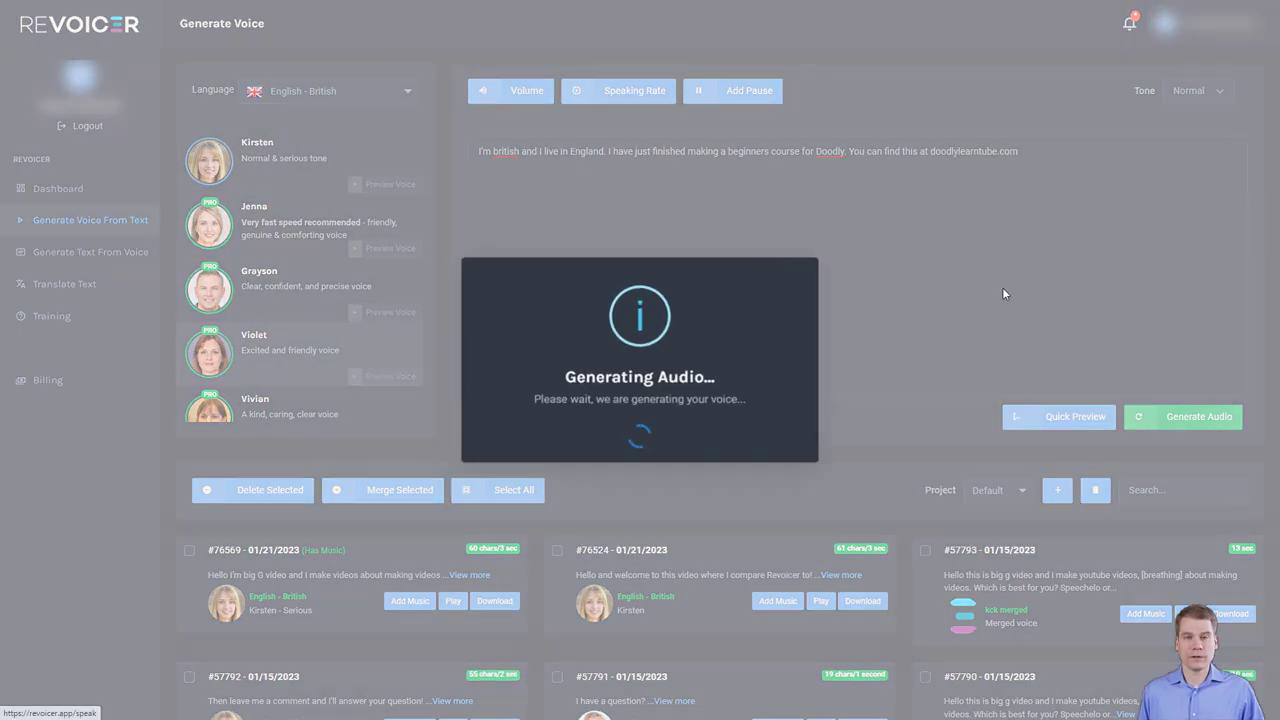
left_click(642, 426)
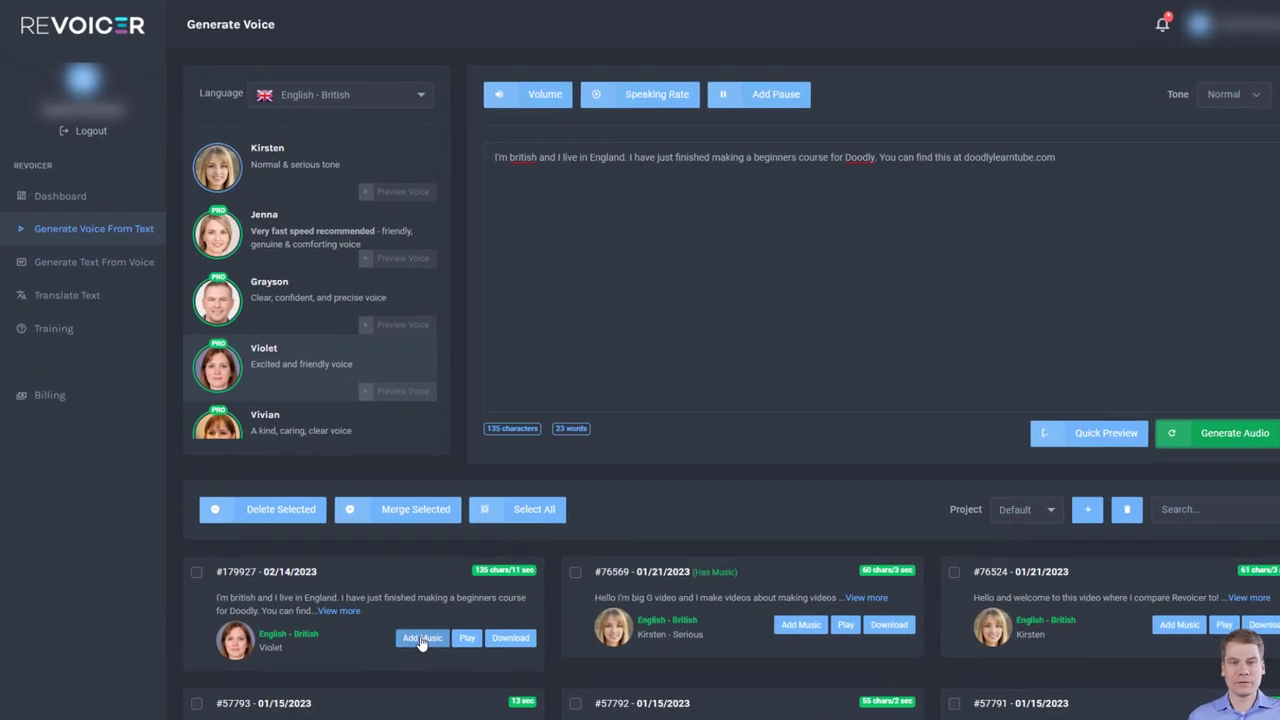
Open background music options for Violet's narration and preview the Electro Beat Loop track
left_click(421, 638)
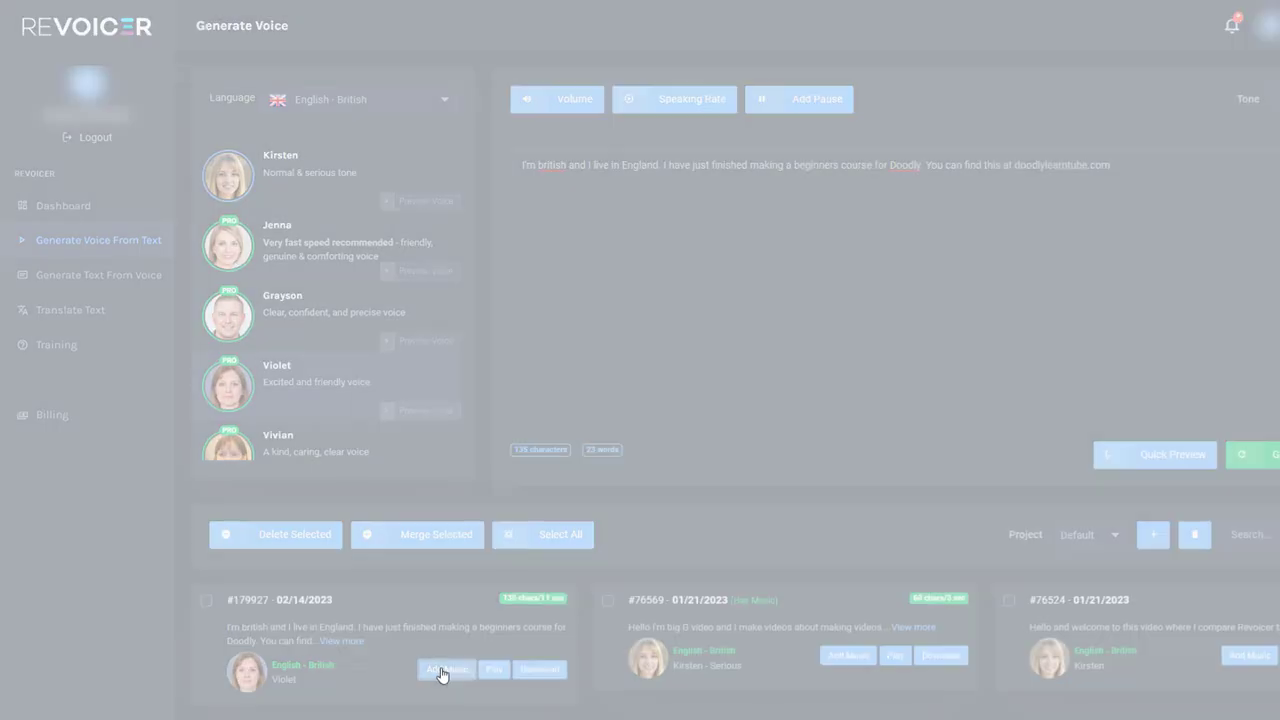
scroll(518, 283, "down", 3)
scroll(546, 295, "down", 10)
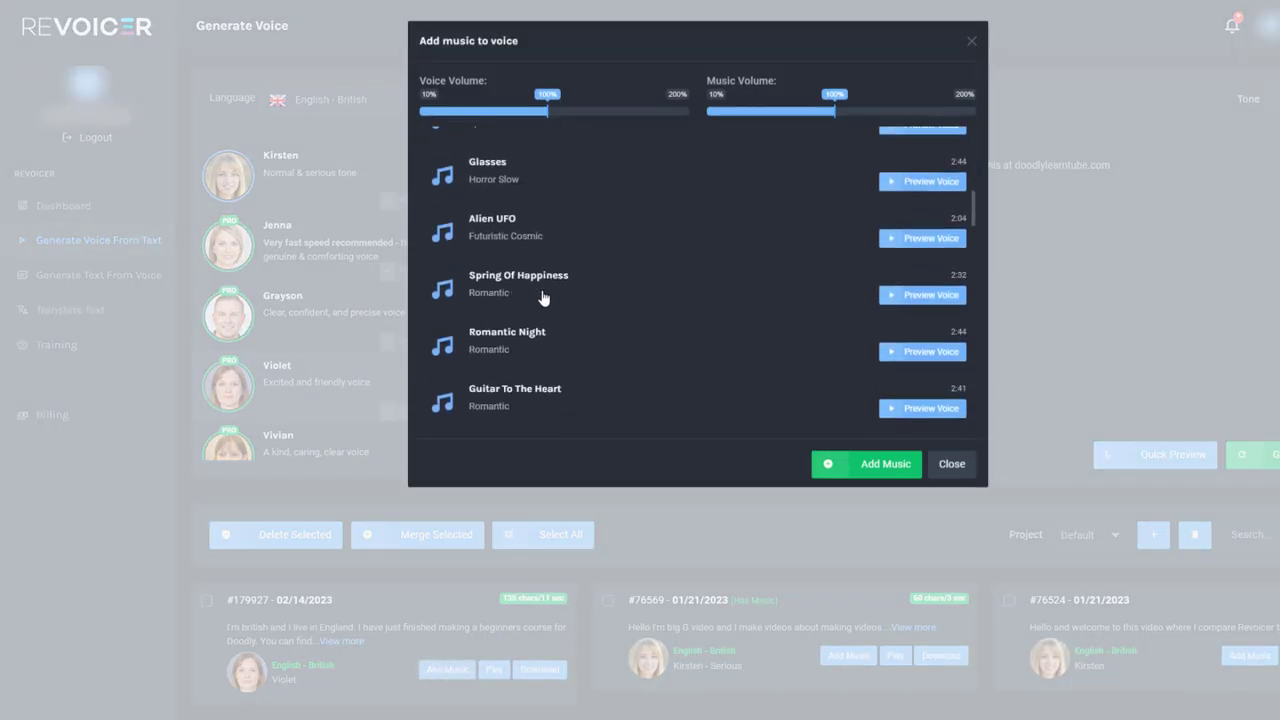
scroll(617, 302, "up", 15)
scroll(536, 306, "up", 1)
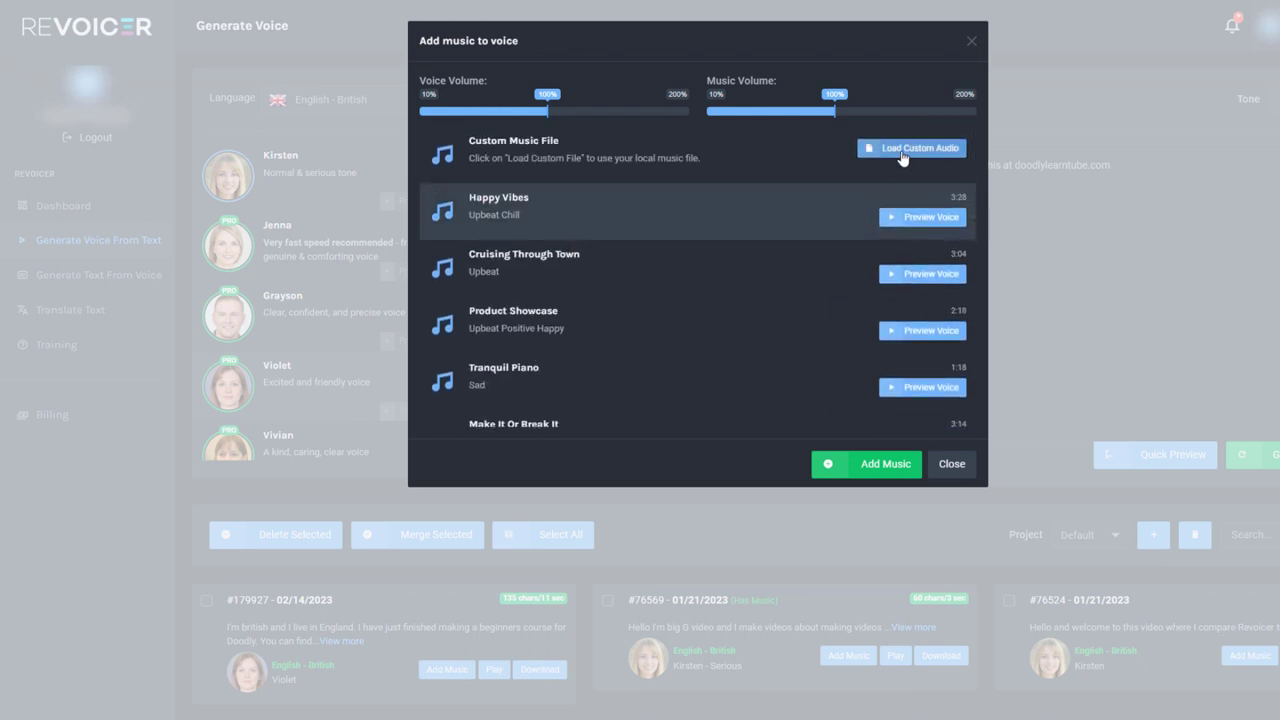
scroll(554, 303, "down", 6)
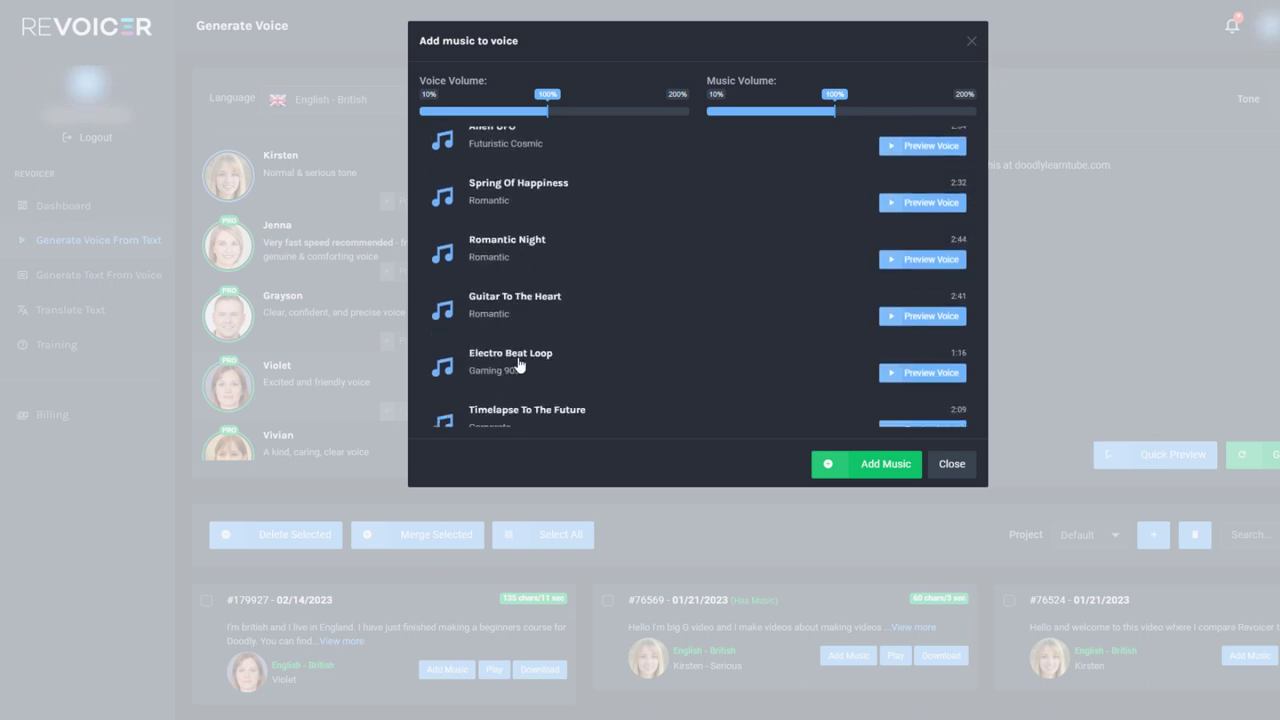
left_click(900, 374)
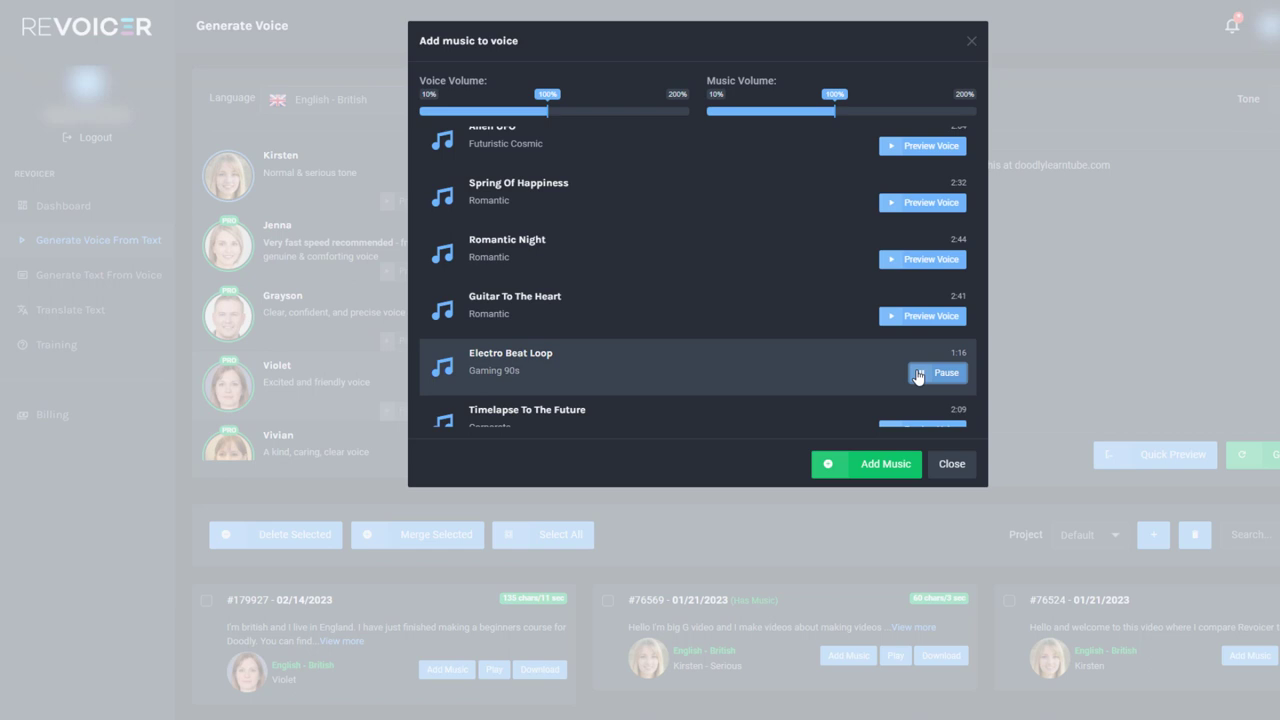
left_click(918, 376)
Preview Timelapse To The Future and Orchestra Spectacle, then lower Music Volume to 40%
scroll(754, 349, "down", 1)
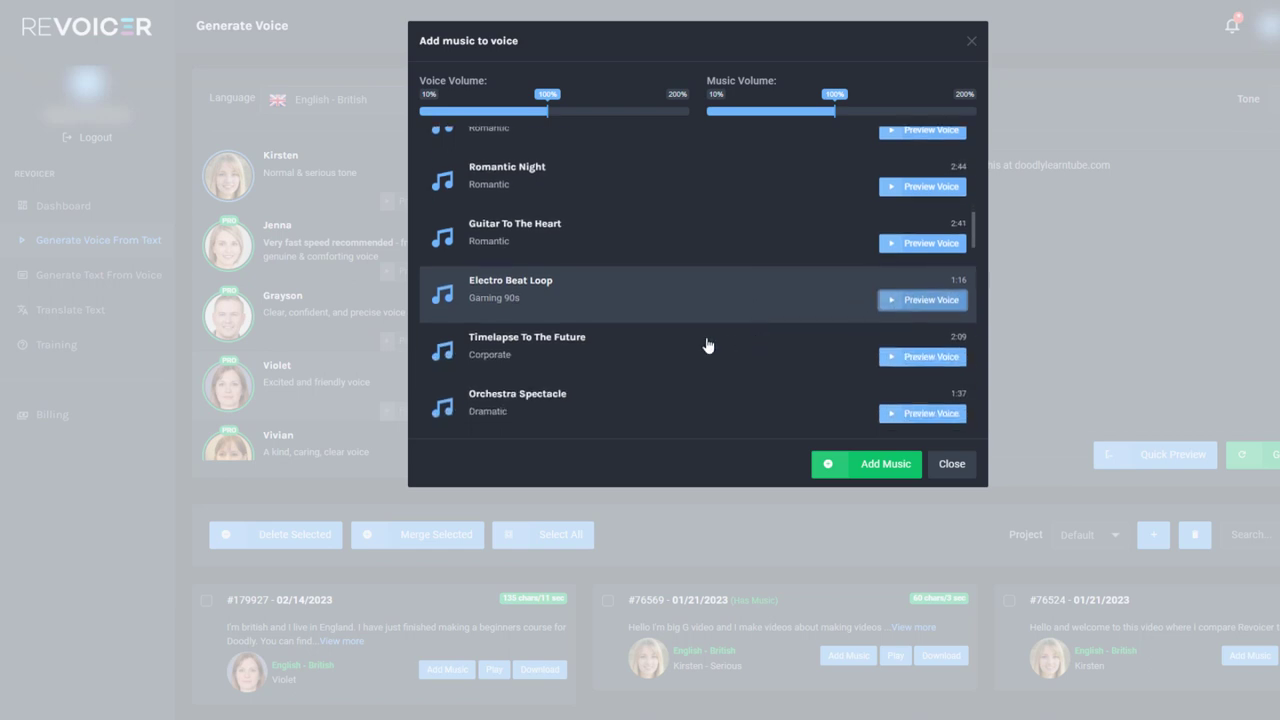
left_click(884, 358)
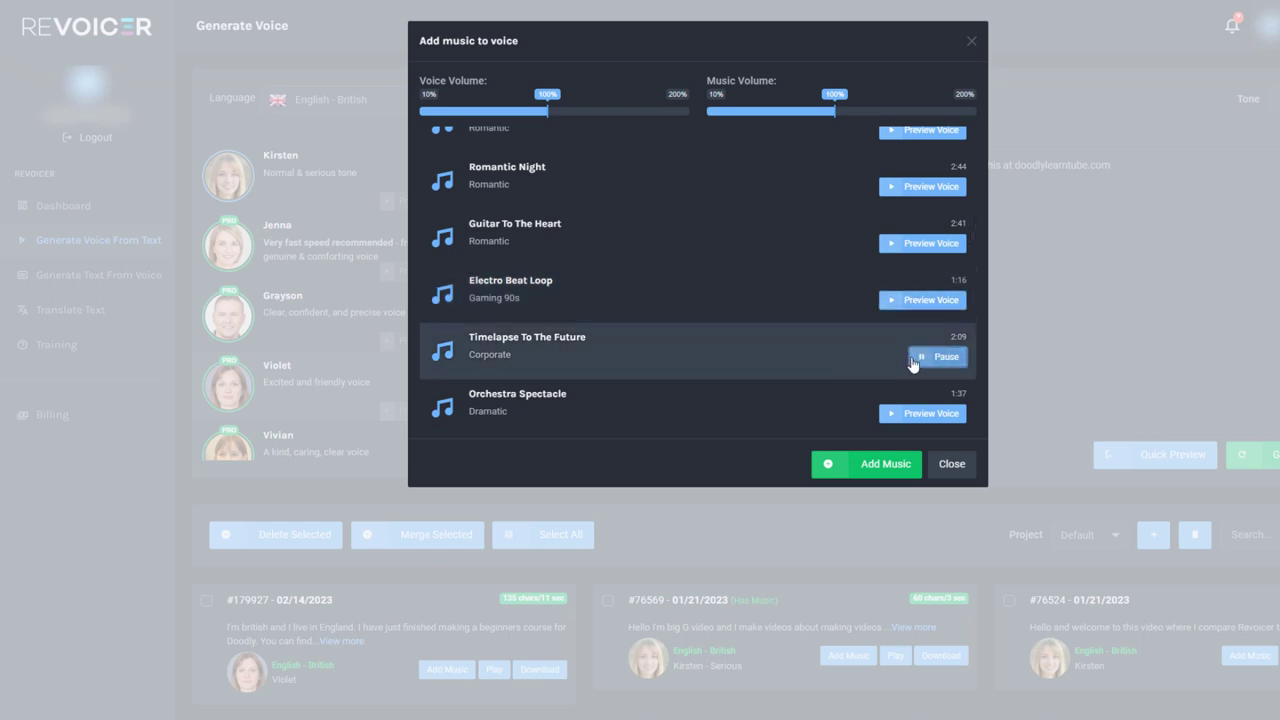
left_click(913, 360)
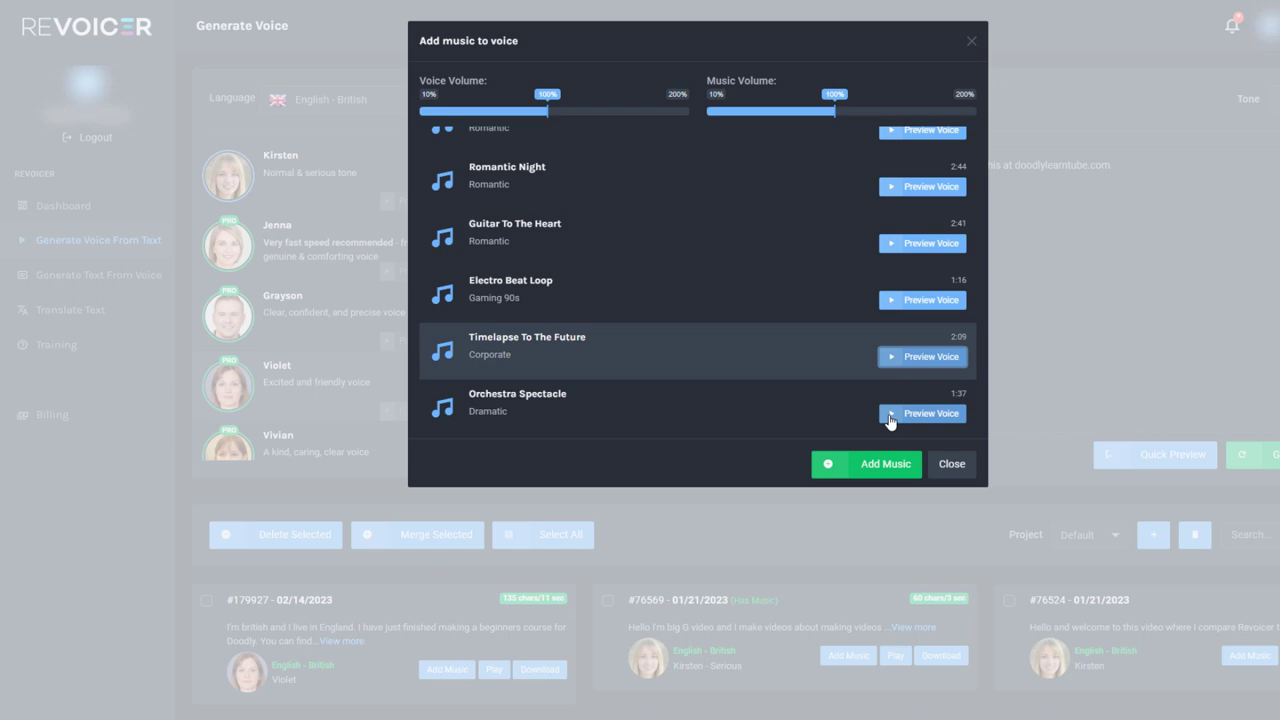
left_click(890, 416)
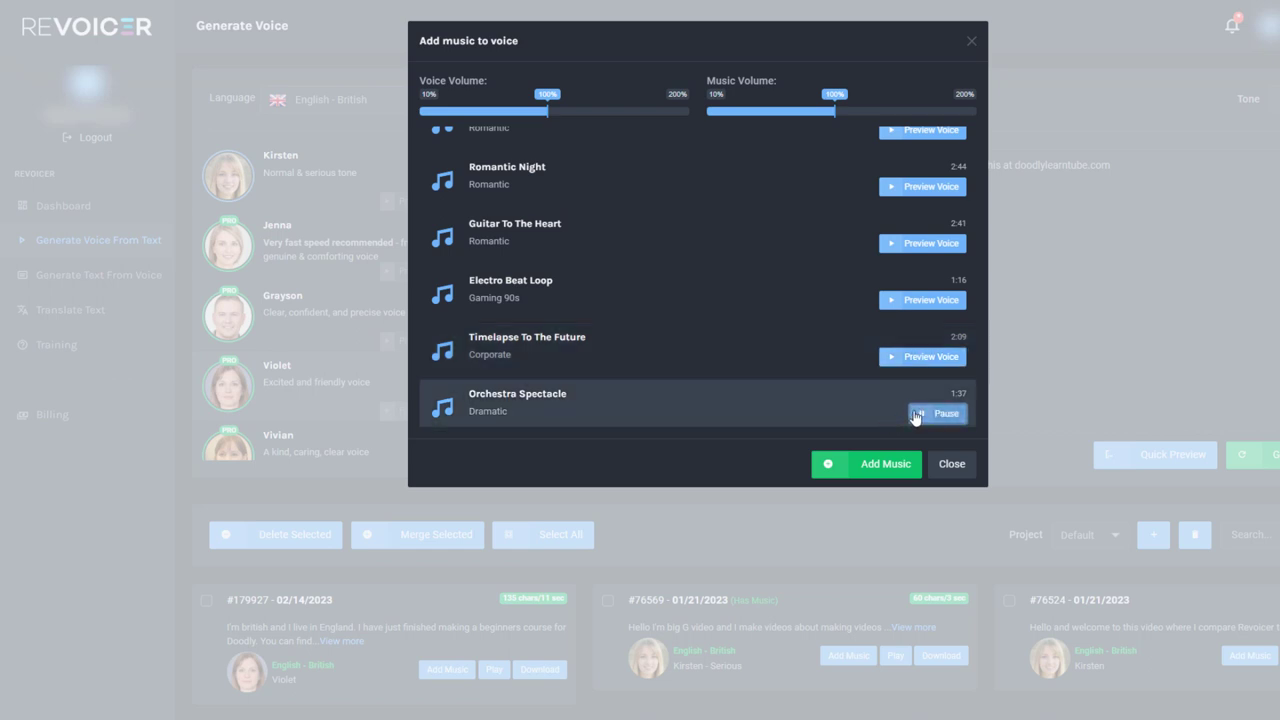
left_click(915, 414)
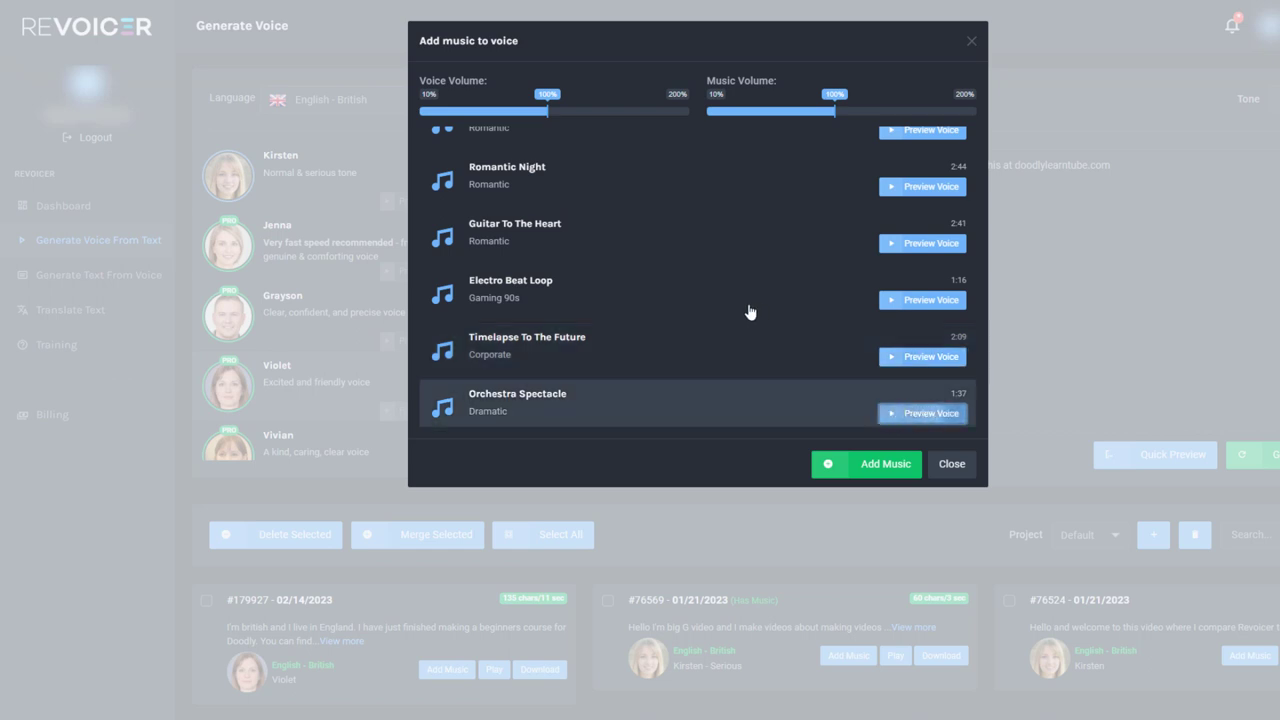
left_click(771, 112)
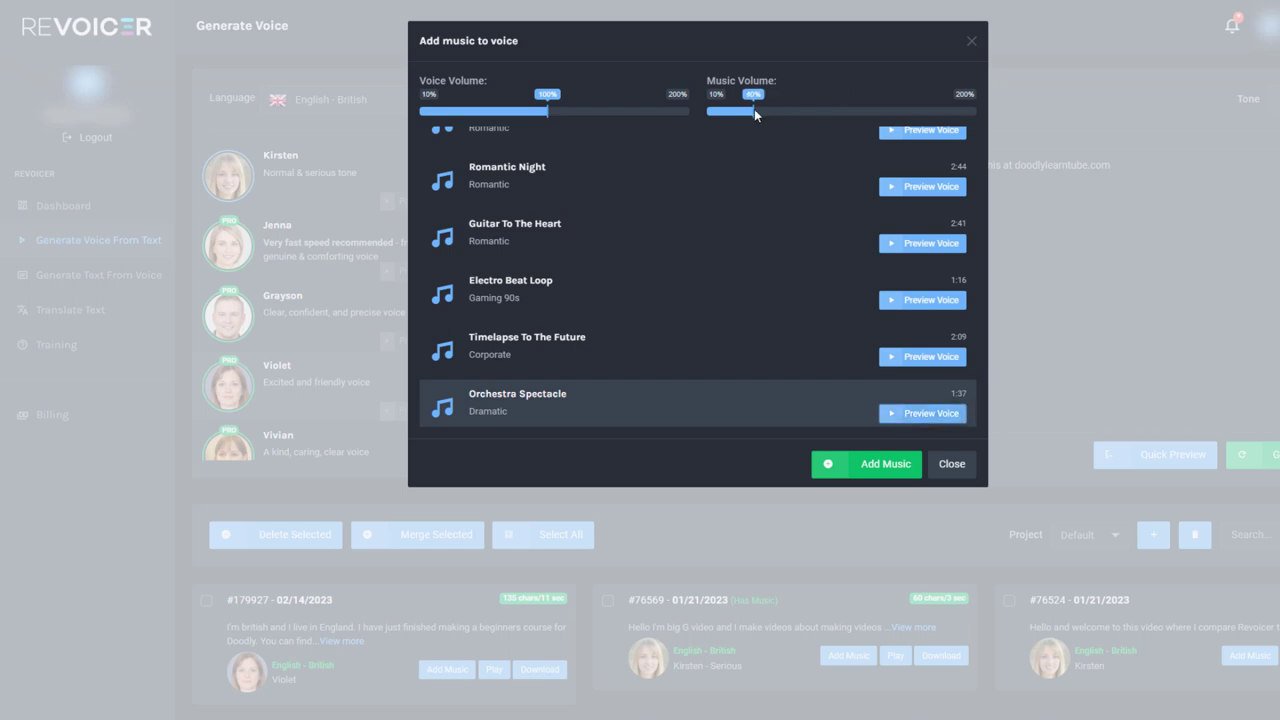
Add Orchestra Spectacle to Violet's narration #179927 and confirm it's marked Has Music
left_click(864, 467)
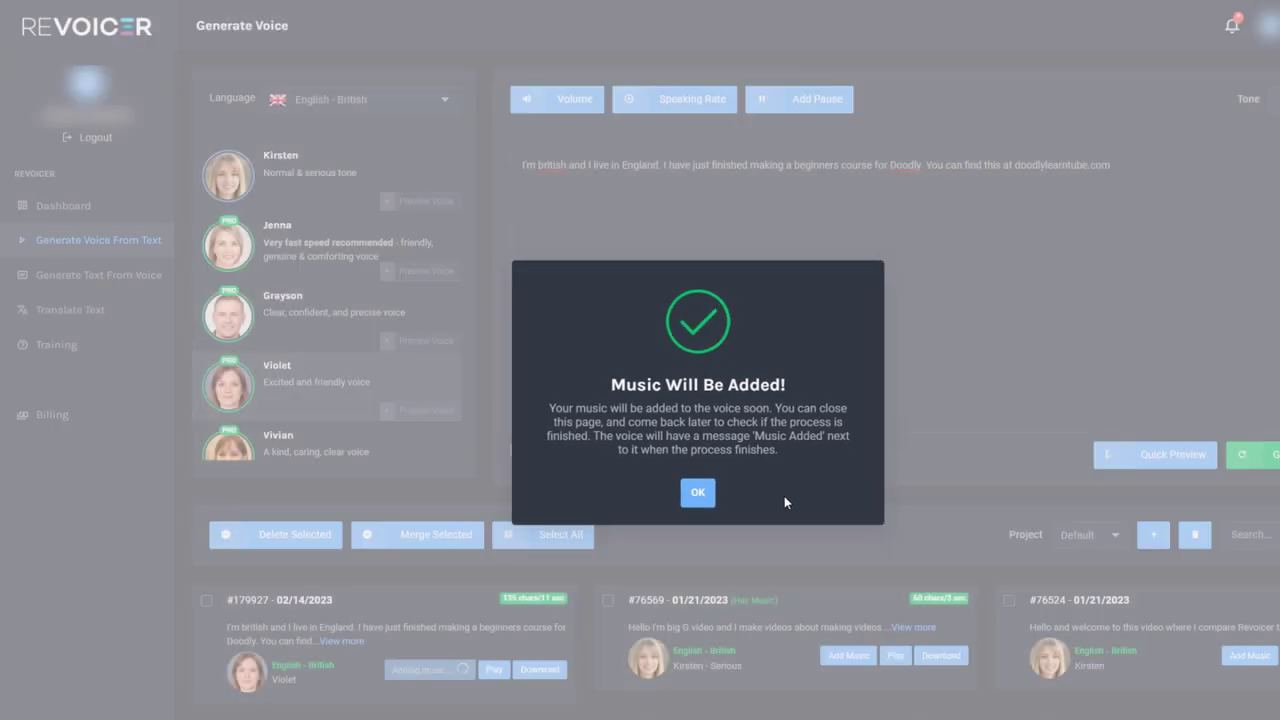
left_click(698, 492)
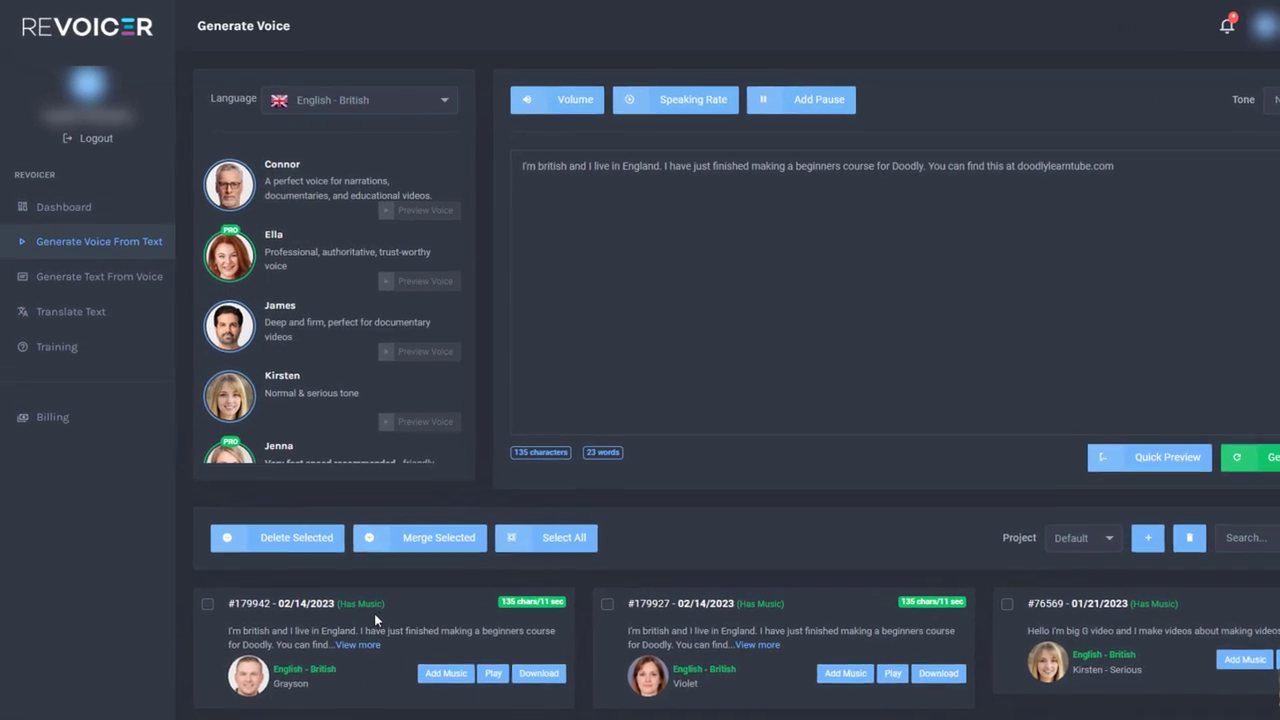
left_click(494, 675)
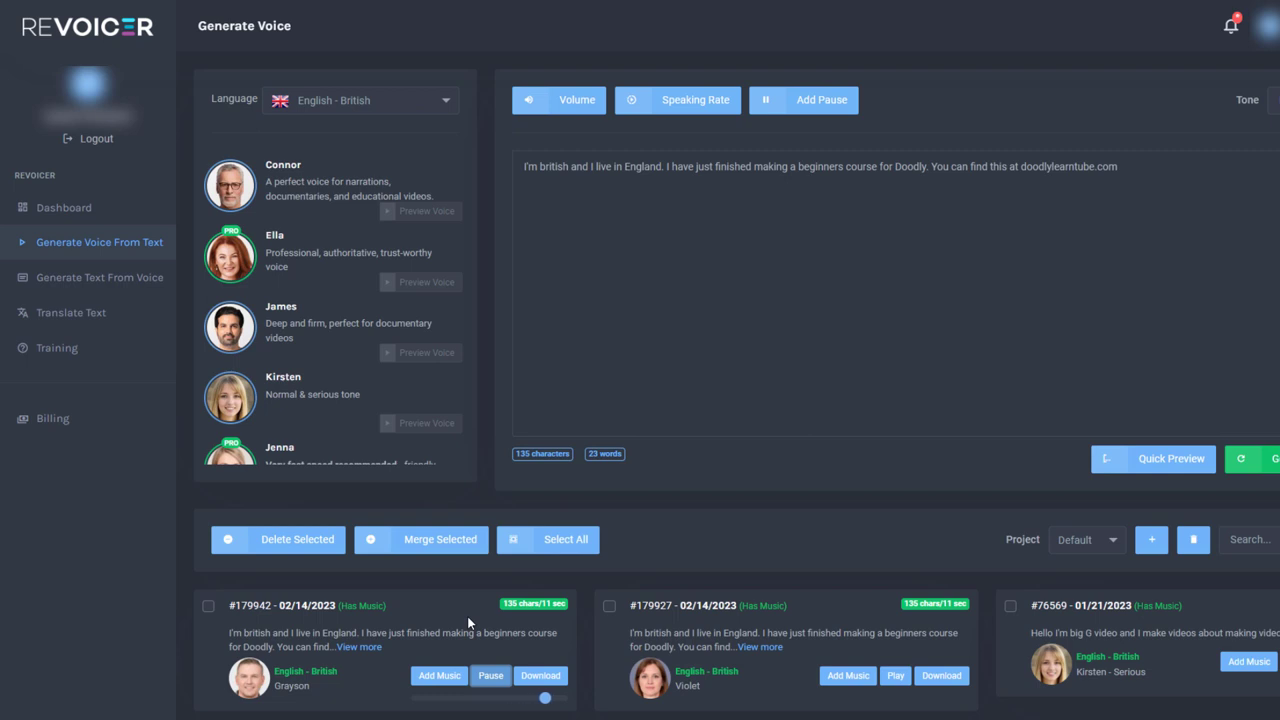
left_click(895, 676)
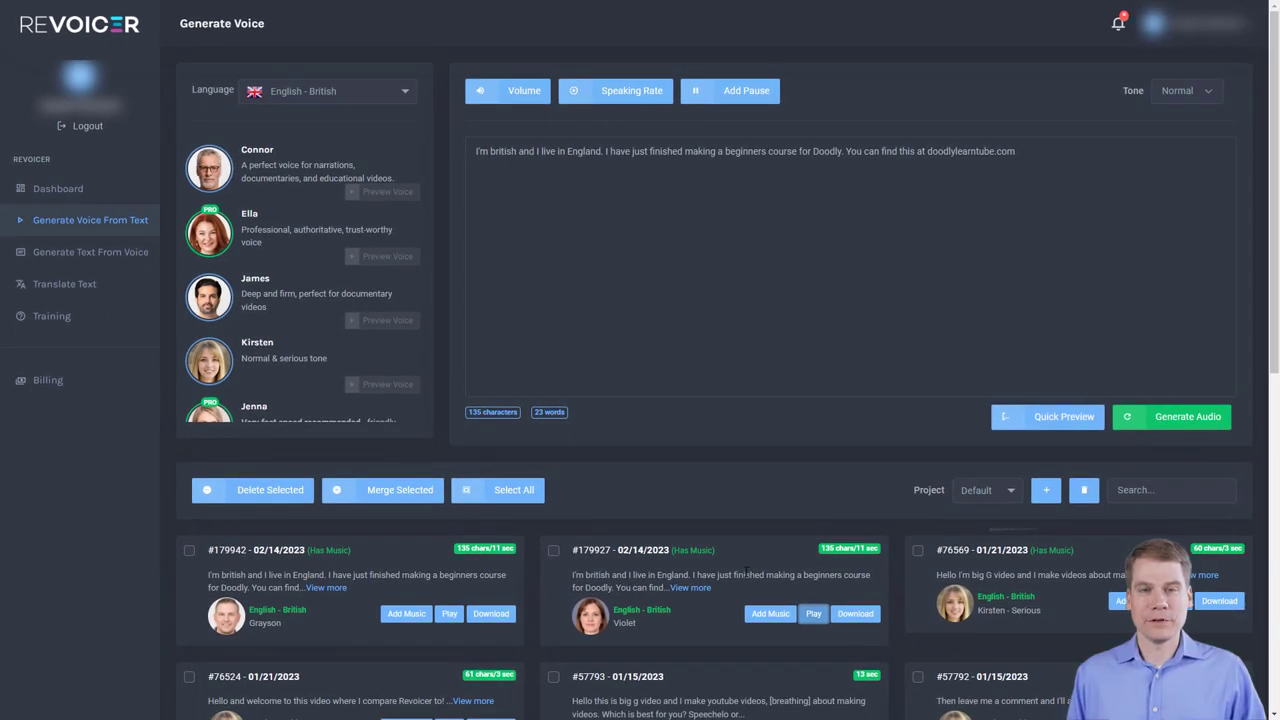
left_click(700, 588)
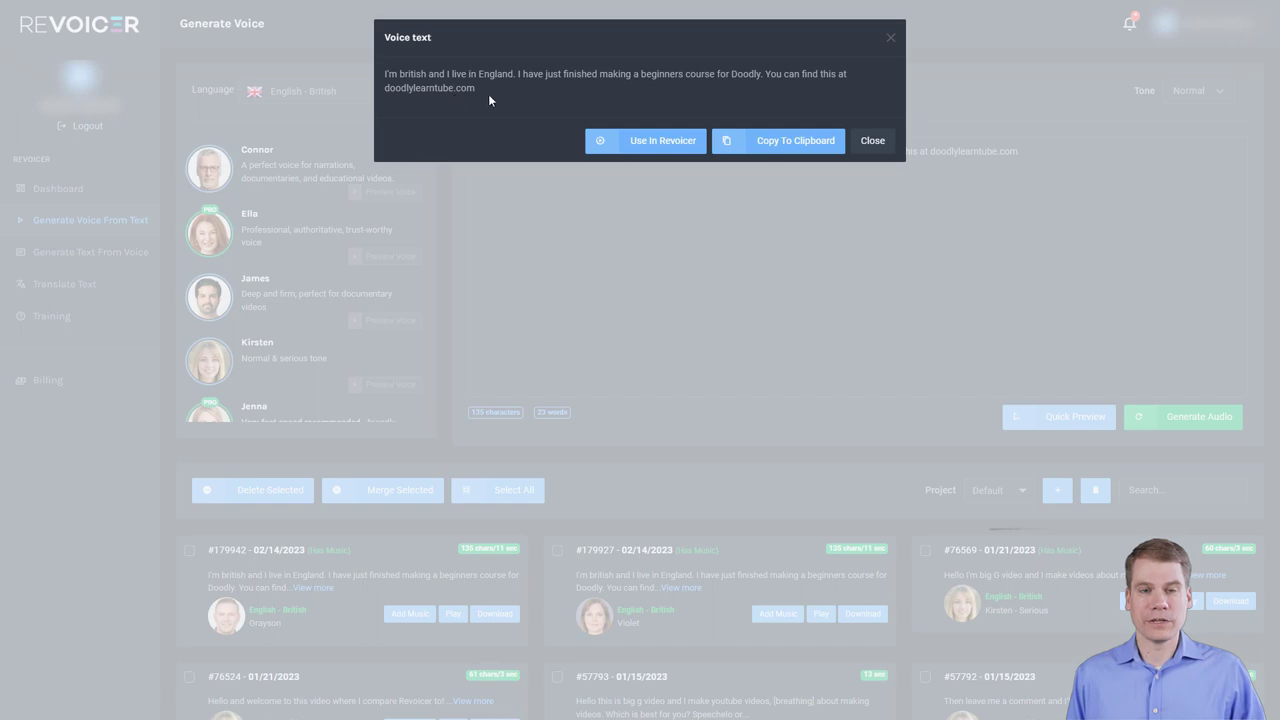
left_click(888, 39)
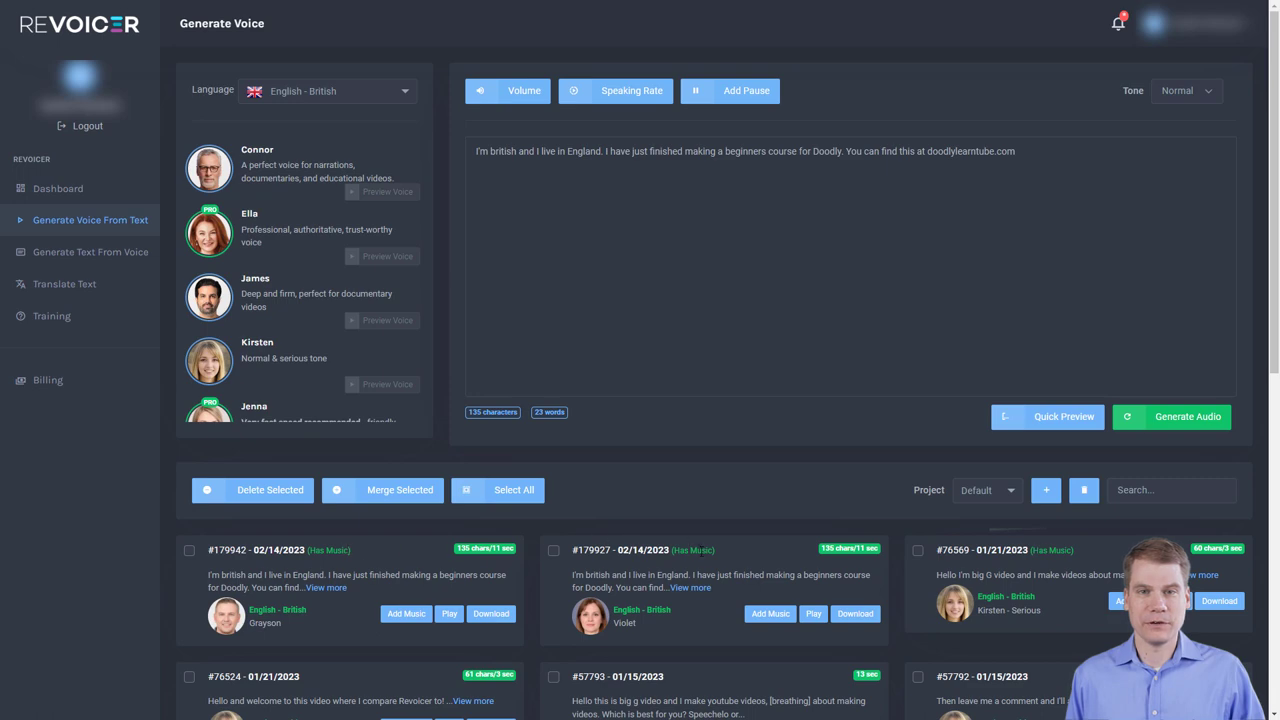
scroll(700, 545, "down", 2)
scroll(695, 542, "up", 2)
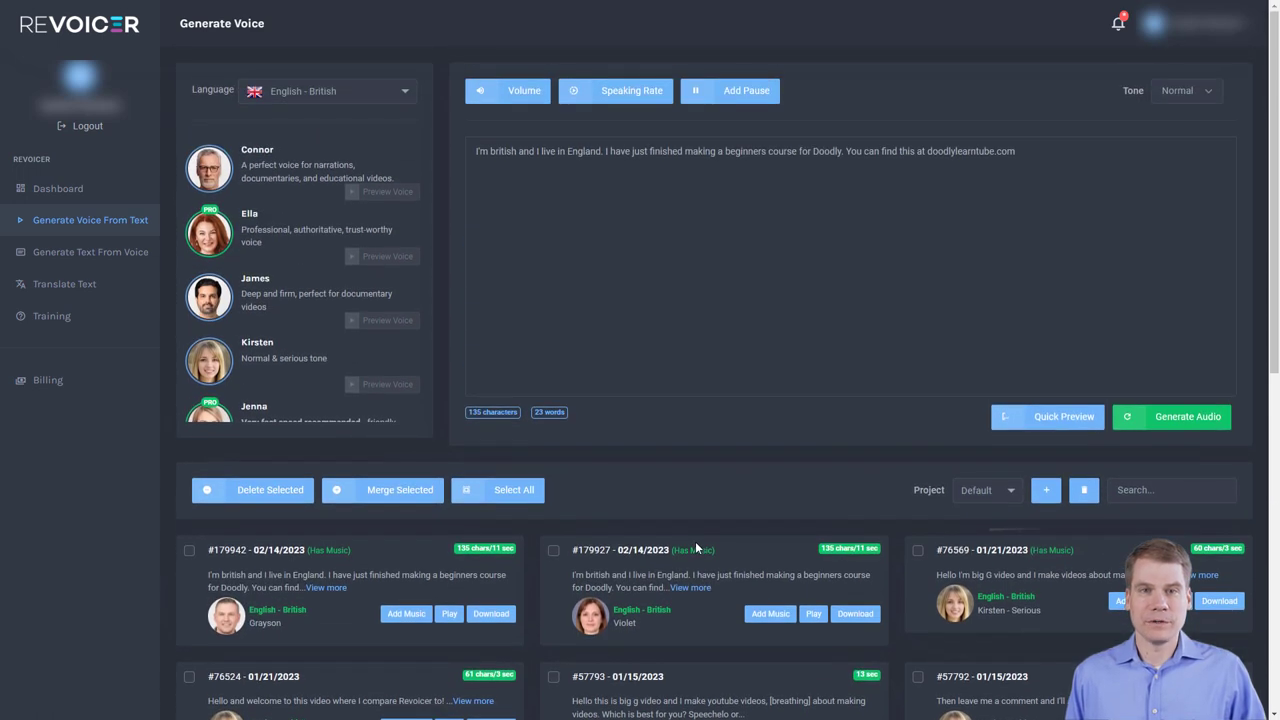